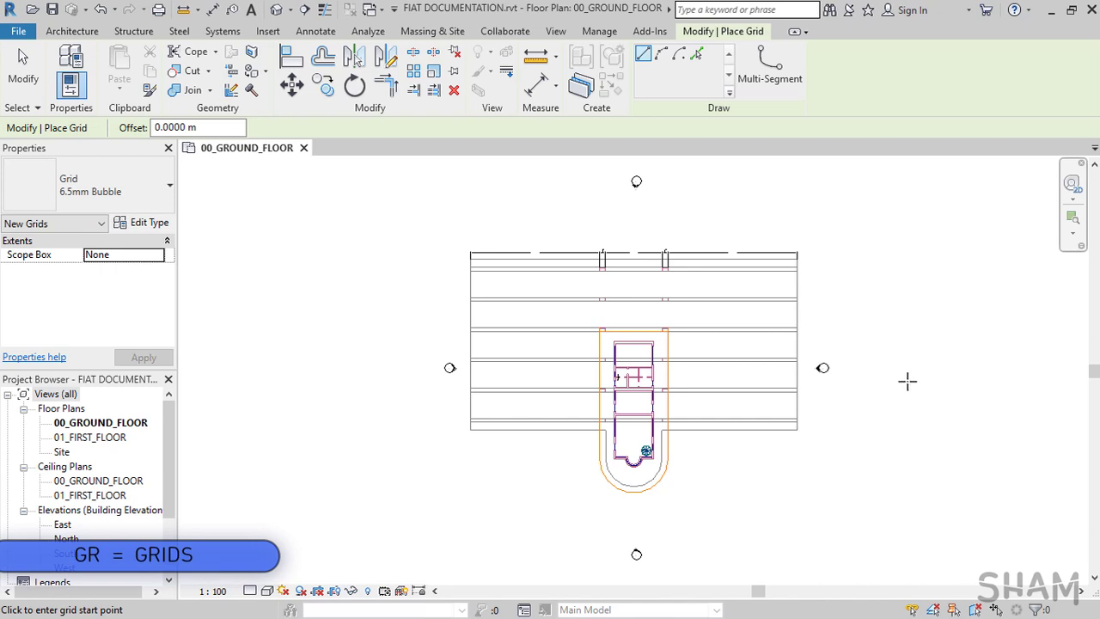
Step: Draw a horizontal grid from the lowest east column's outer-edge midpoint to beyond the building's east edge, then finish placing grids
scroll(667, 395, "up", 6)
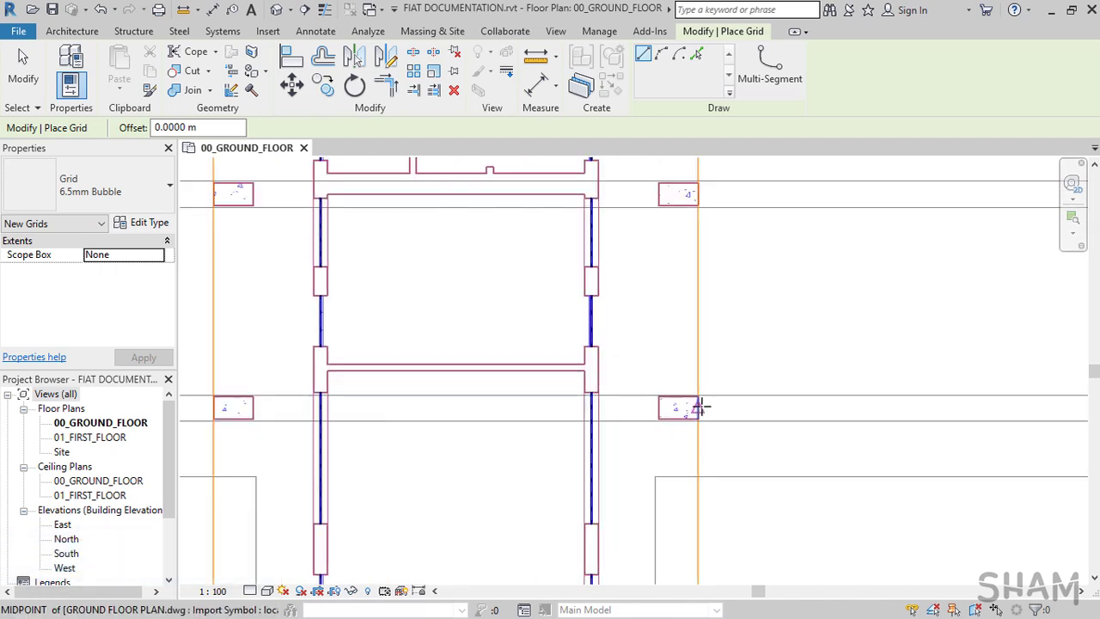
left_click(699, 407)
scroll(766, 407, "down", 2)
middle_click_drag(766, 408, 378, 418)
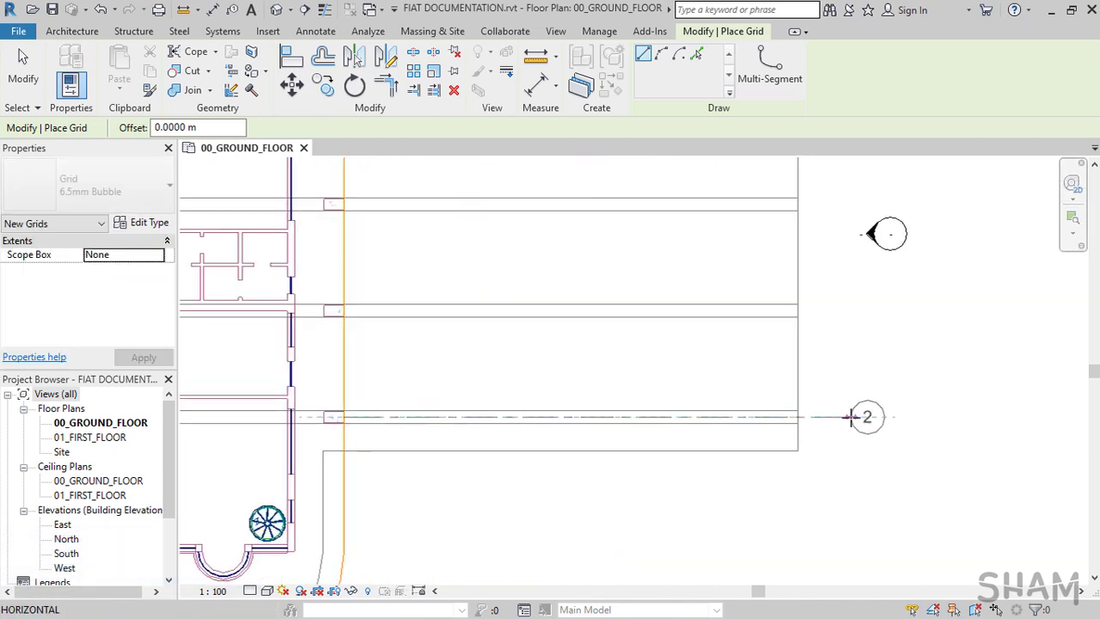
left_click(851, 417)
scroll(825, 444, "down", 3)
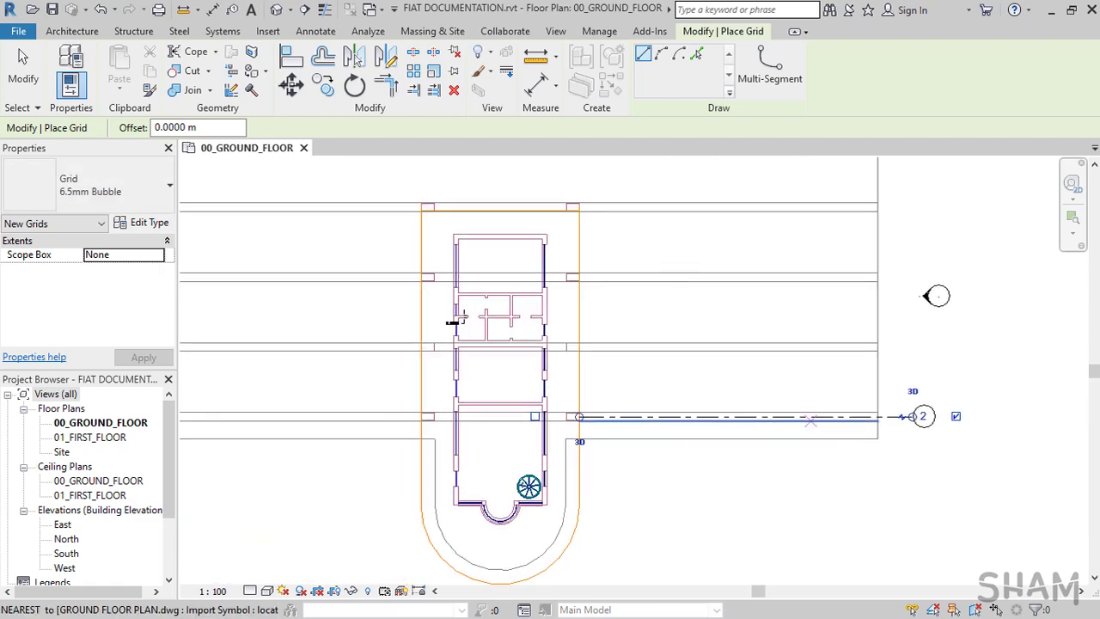
left_click(24, 61)
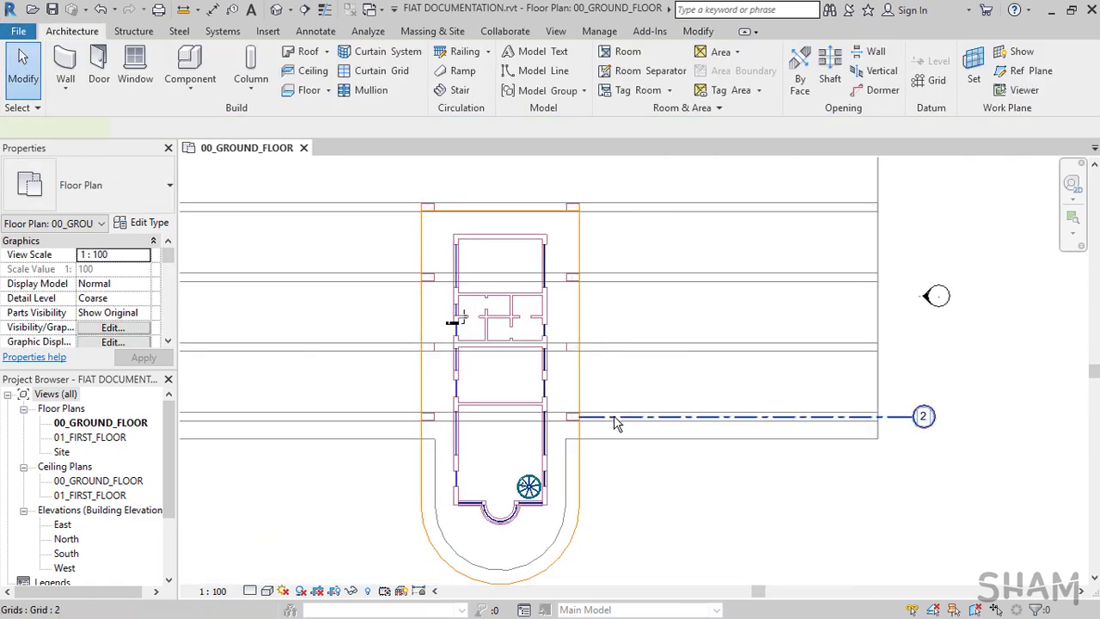
Step: Extend the horizontal grid's west end past the building's west edge
left_click(574, 417)
left_click_drag(574, 417, 209, 417)
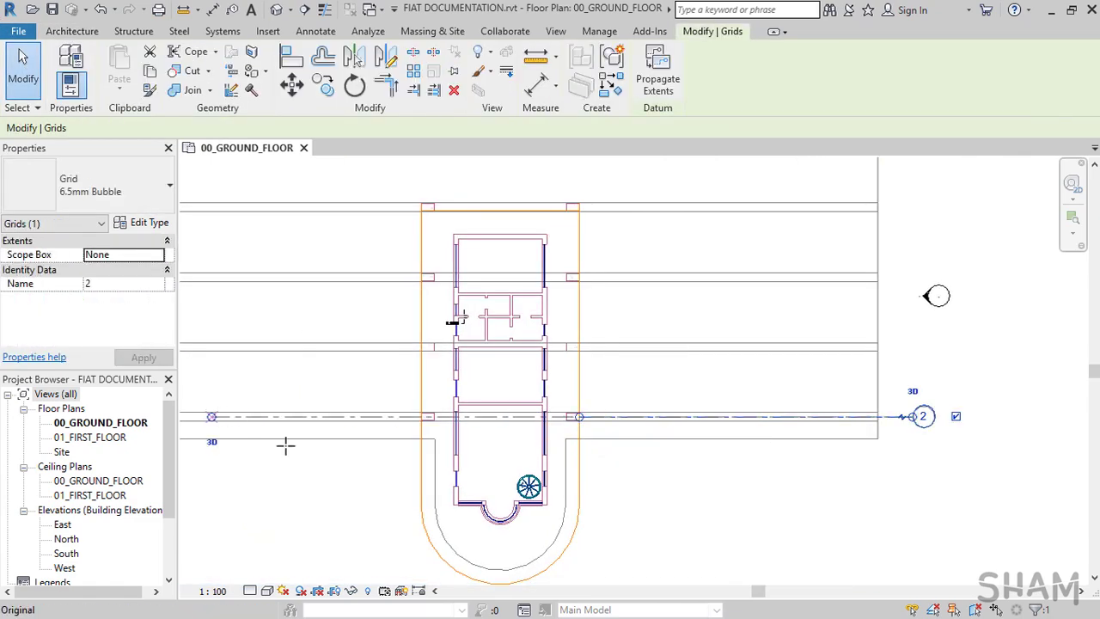
middle_click_drag(398, 471, 677, 502)
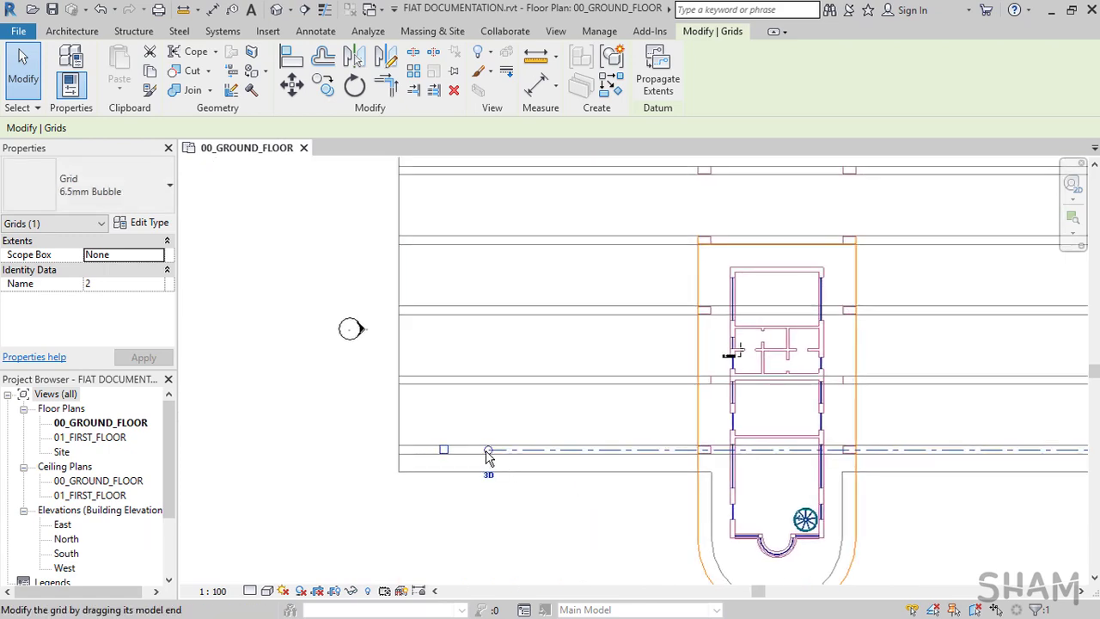
left_click_drag(487, 457, 356, 450)
middle_click_drag(470, 484, 453, 457)
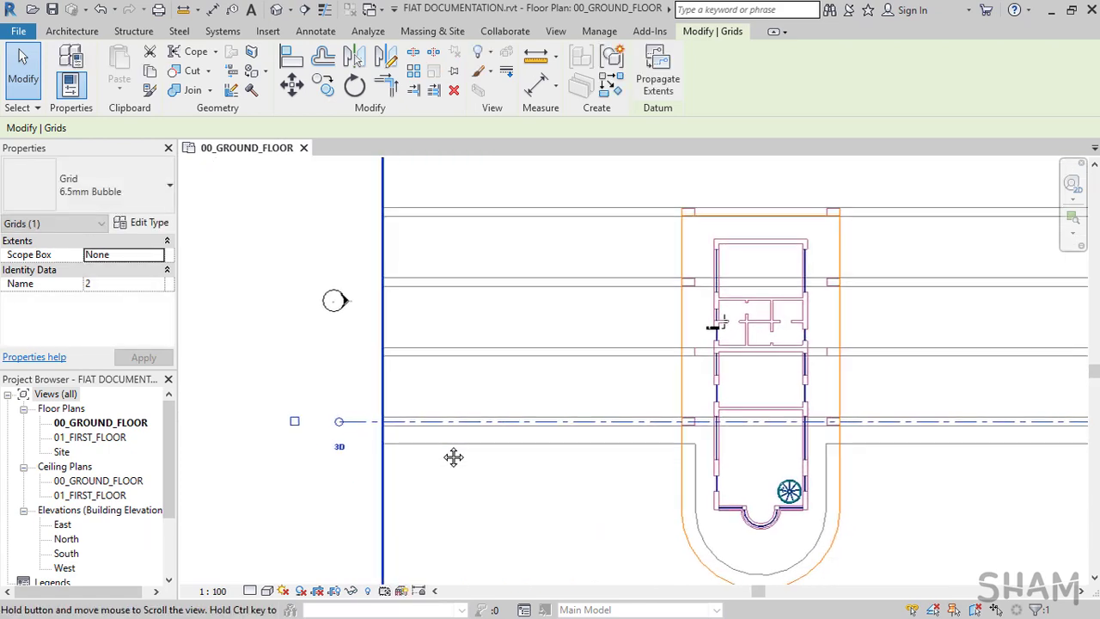
scroll(370, 446, "up", 1)
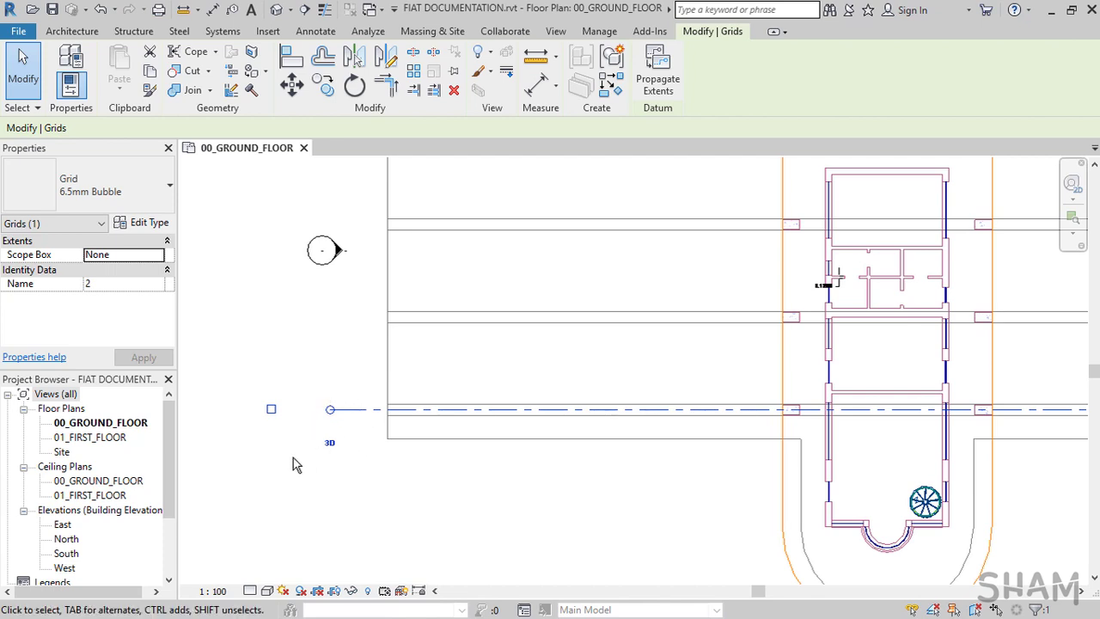
Step: Show the grid bubble at the west end and rename the grid as 1
left_click(270, 410)
left_click(315, 410)
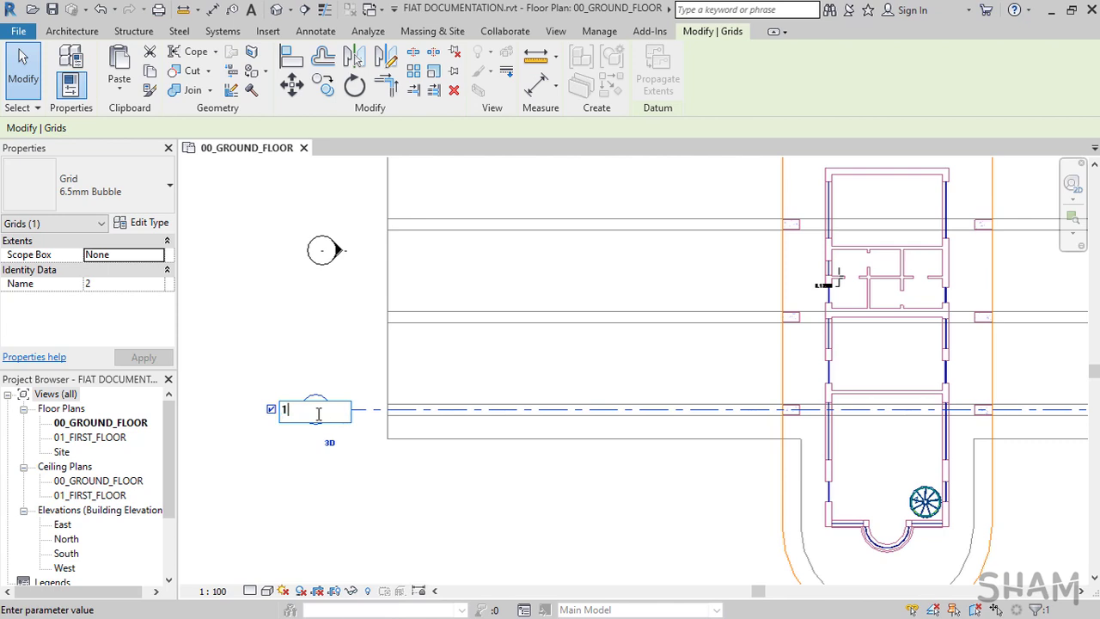
type("1")
key("Return")
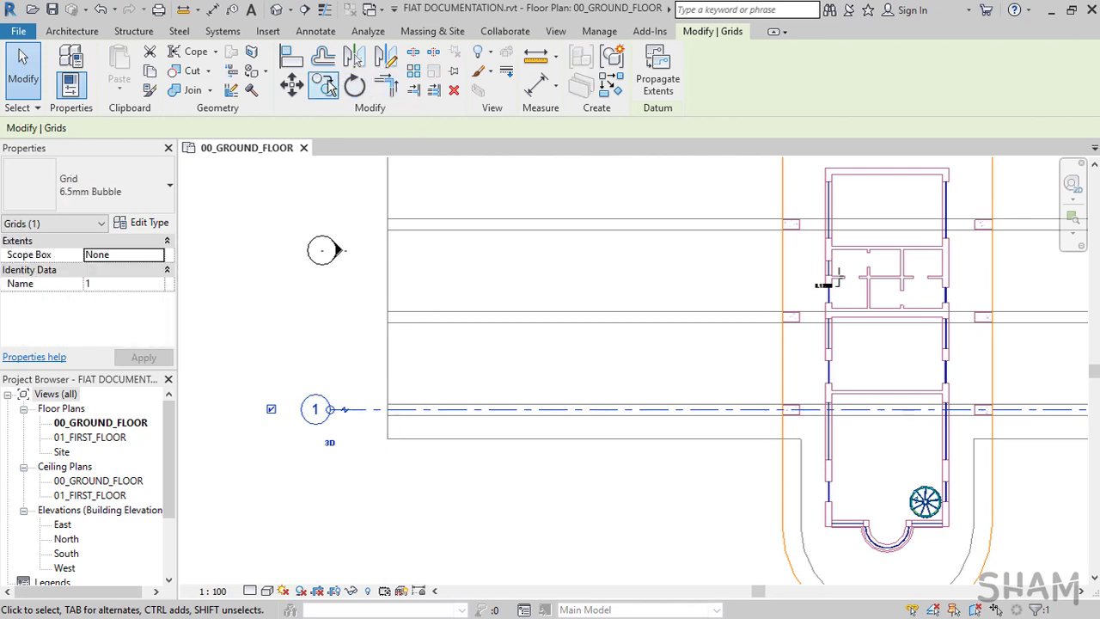
Step: Copy grid 1 with constrained multiple copies onto the next three column rows above it
key("c")
key("o")
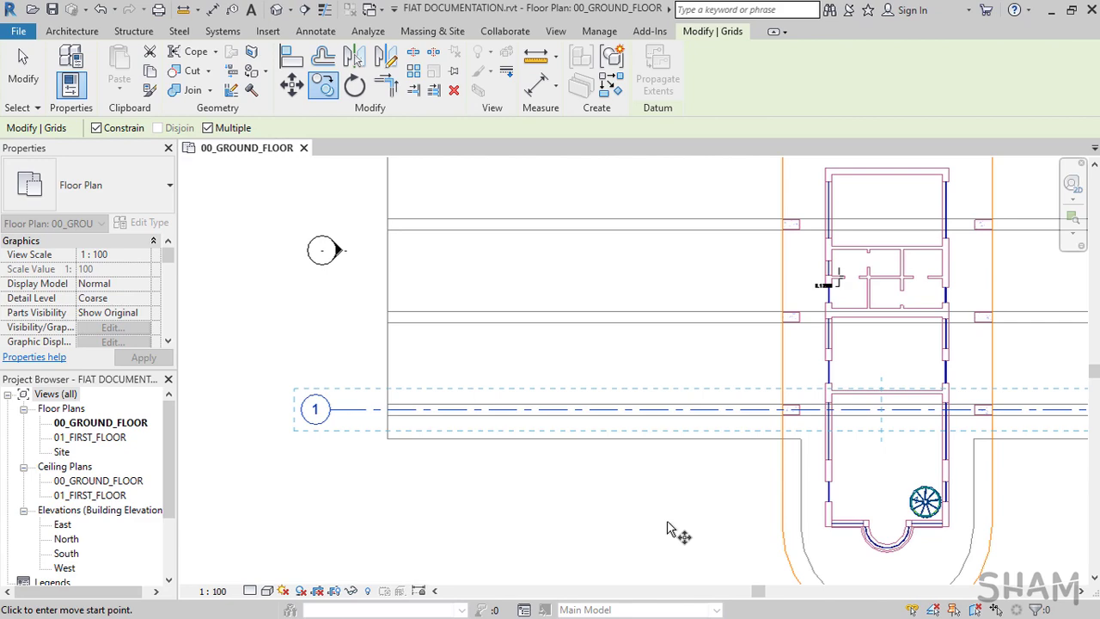
scroll(764, 445, "up", 5)
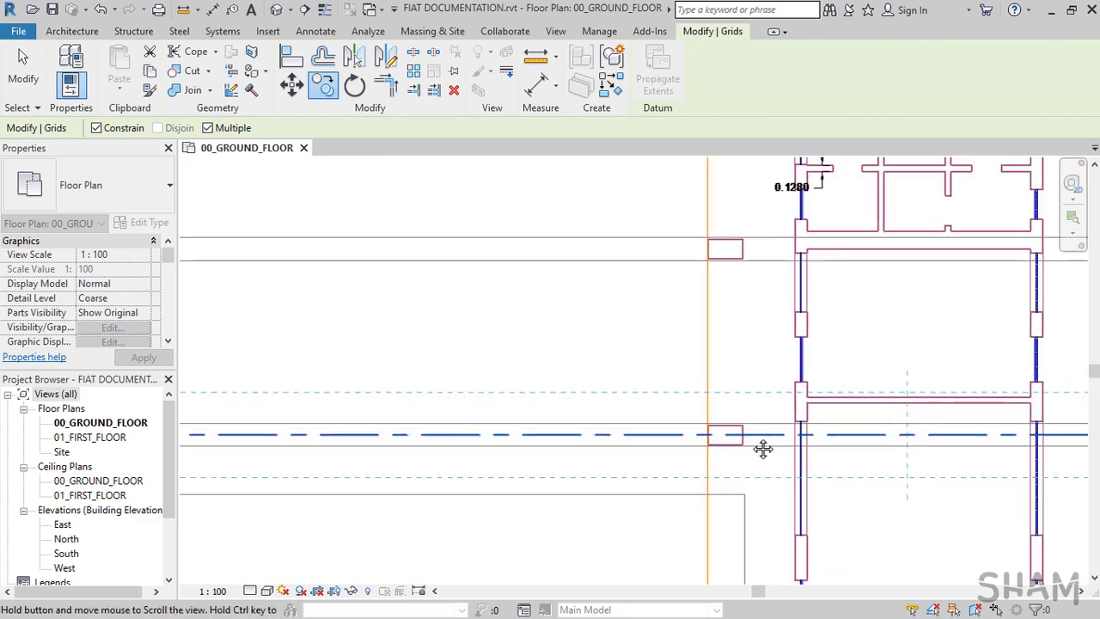
scroll(739, 442, "down", 3)
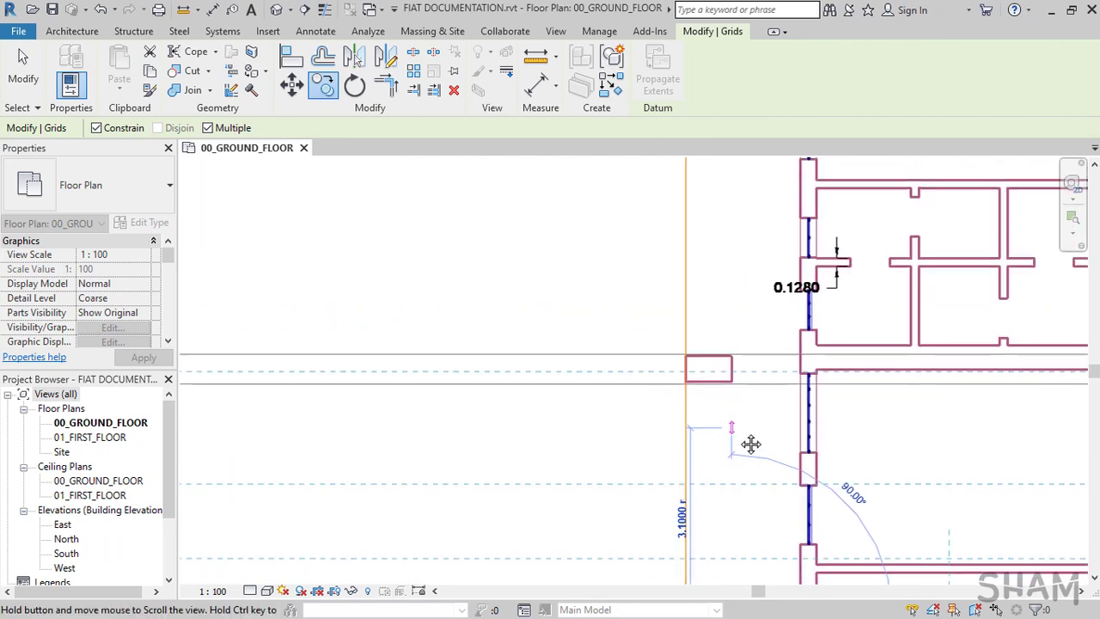
scroll(730, 515, "up", 4)
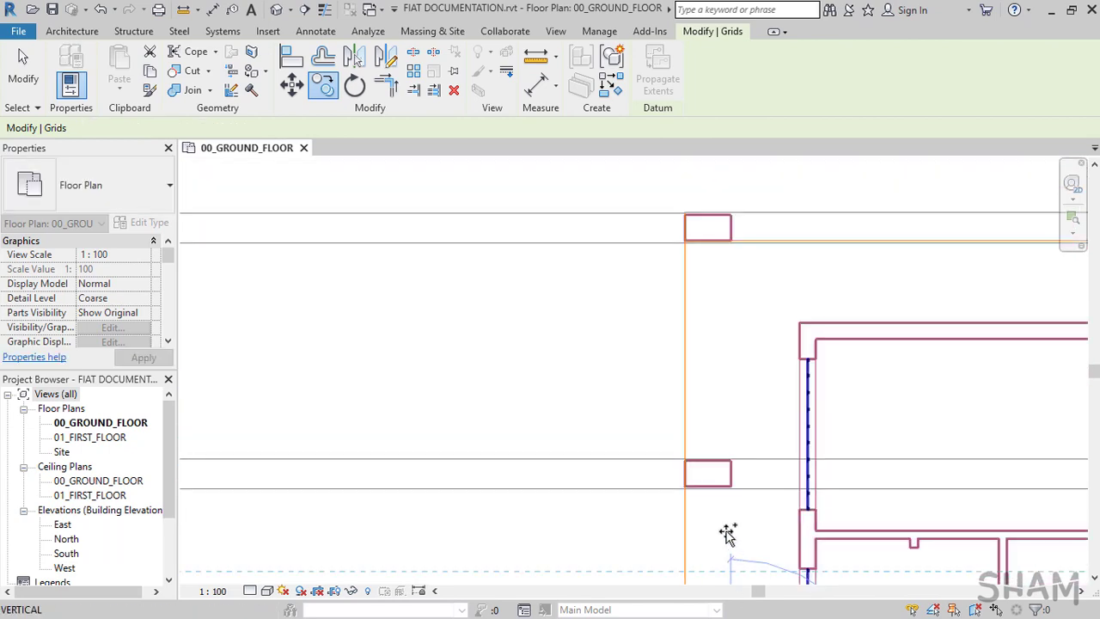
left_click(730, 473)
middle_click_drag(735, 321, 736, 481)
scroll(730, 392, "up", 3)
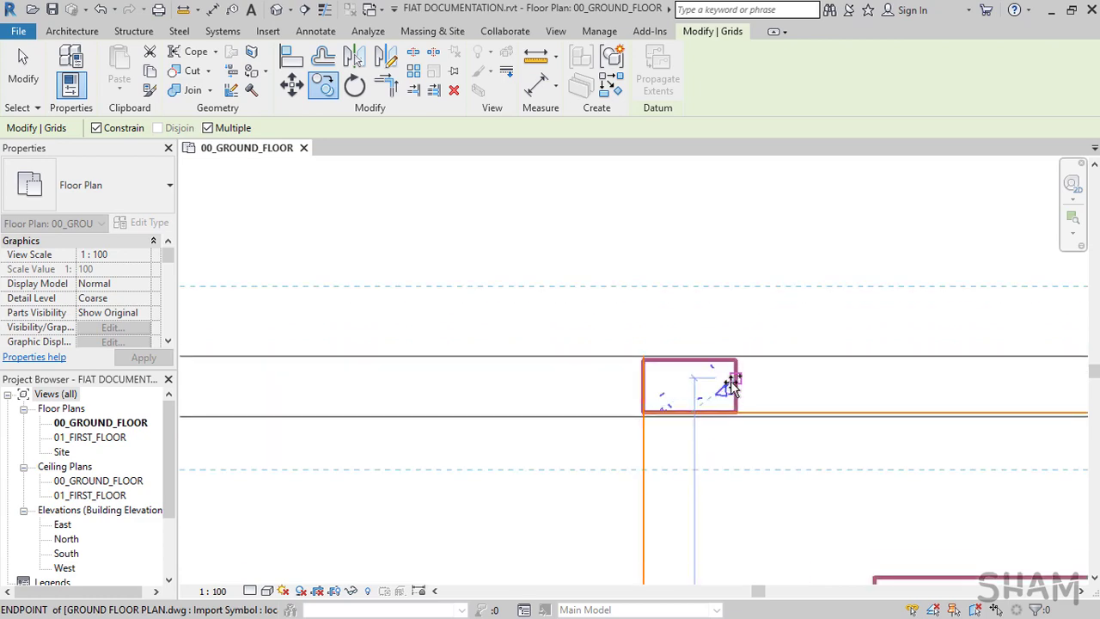
left_click(737, 387)
Step: Copy the grid onto the two remaining upper column rows and end the Copy command
scroll(741, 378, "down", 3)
middle_click_drag(739, 176, 710, 466)
scroll(710, 463, "up", 3)
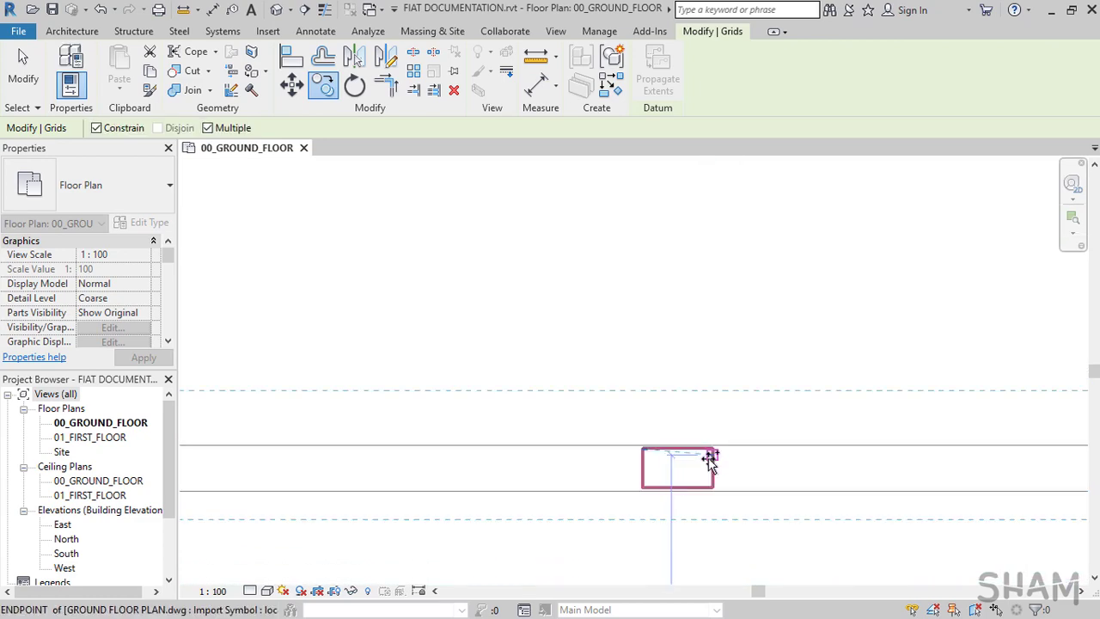
left_click(734, 468)
scroll(734, 467, "down", 3)
middle_click_drag(732, 375, 726, 464)
scroll(715, 347, "up", 1)
left_click(714, 345)
scroll(716, 344, "up", 1)
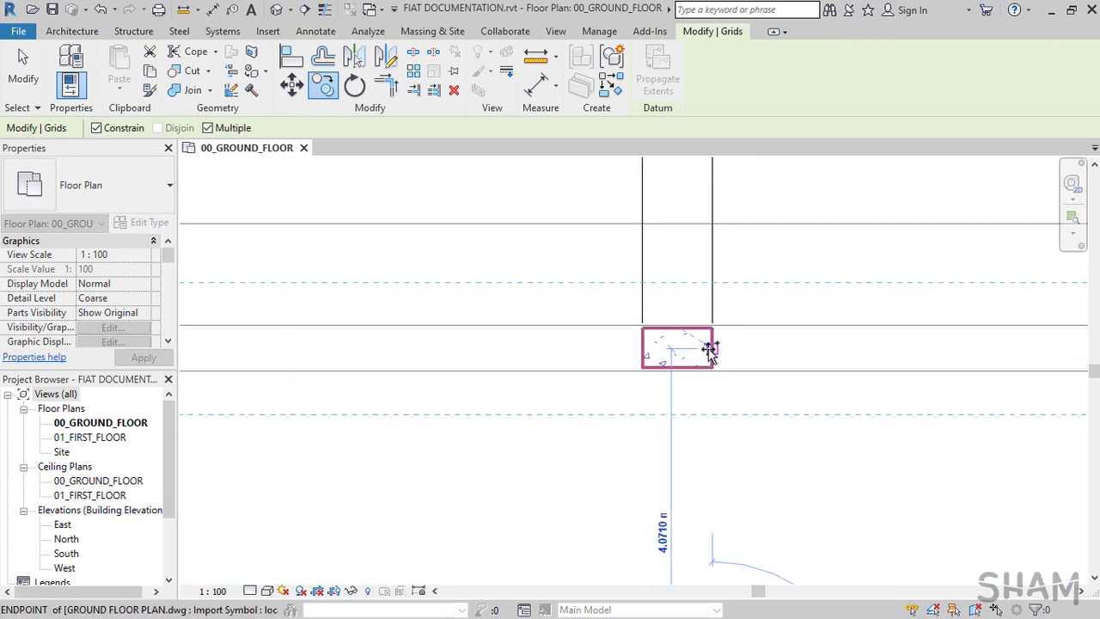
scroll(795, 362, "down", 3)
scroll(795, 362, "down", 3)
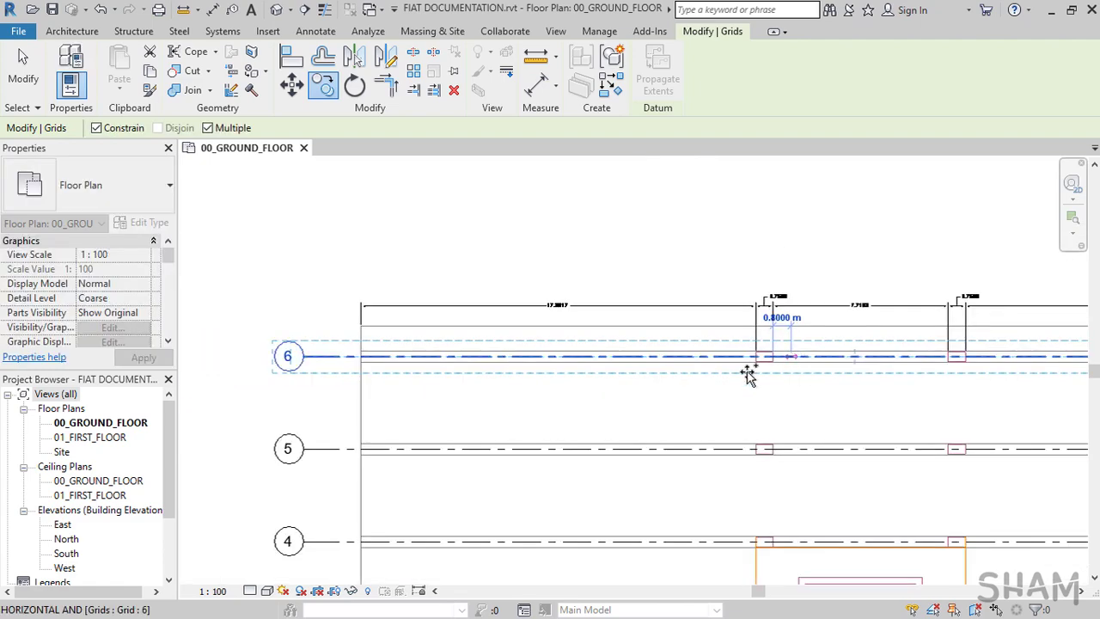
middle_click_drag(748, 372, 577, 347)
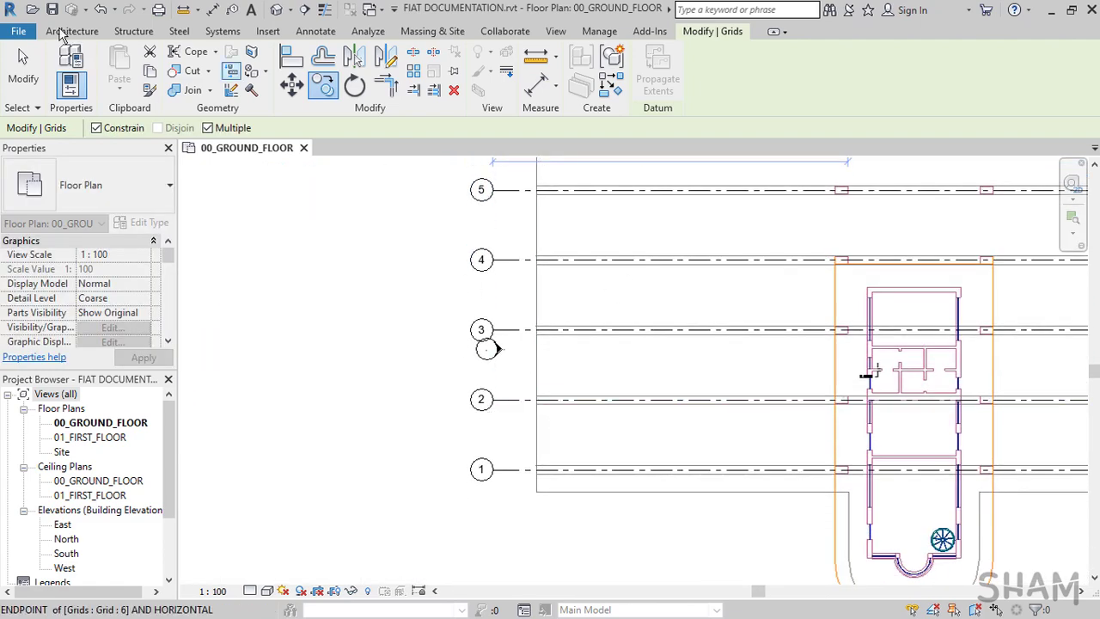
left_click(23, 67)
scroll(501, 434, "up", 1)
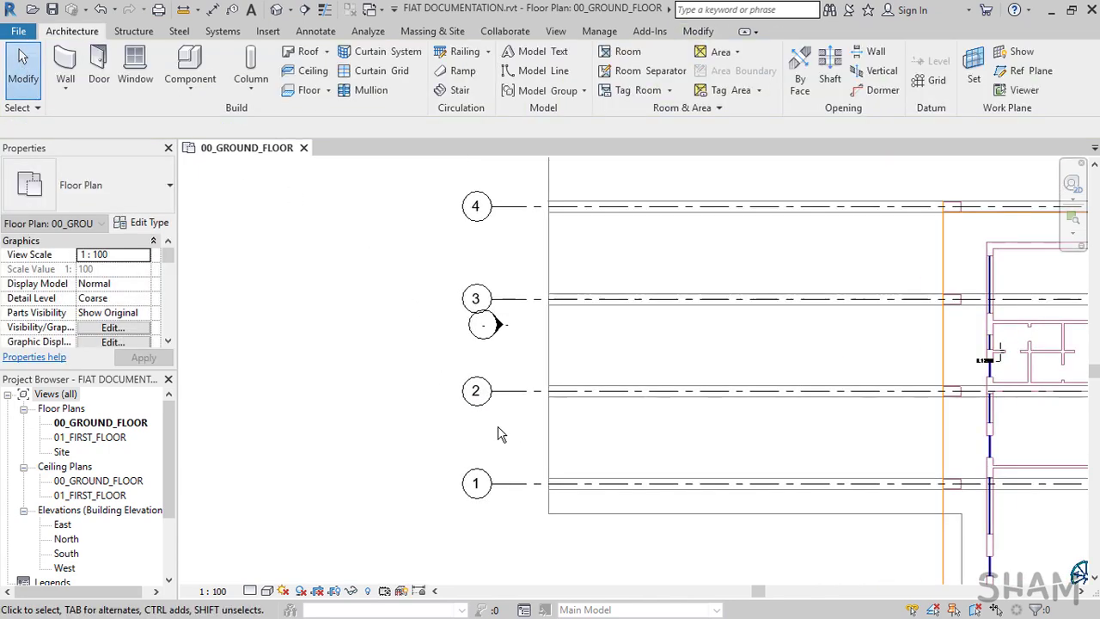
middle_click_drag(501, 434, 458, 518)
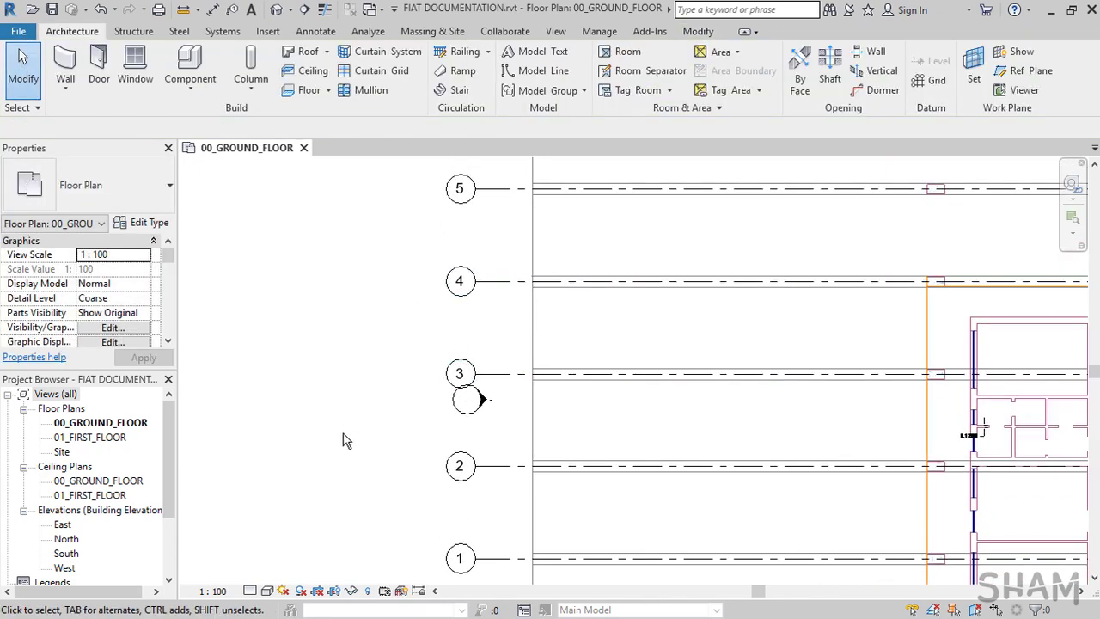
scroll(333, 458, "down", 3)
middle_click_drag(520, 455, 399, 447)
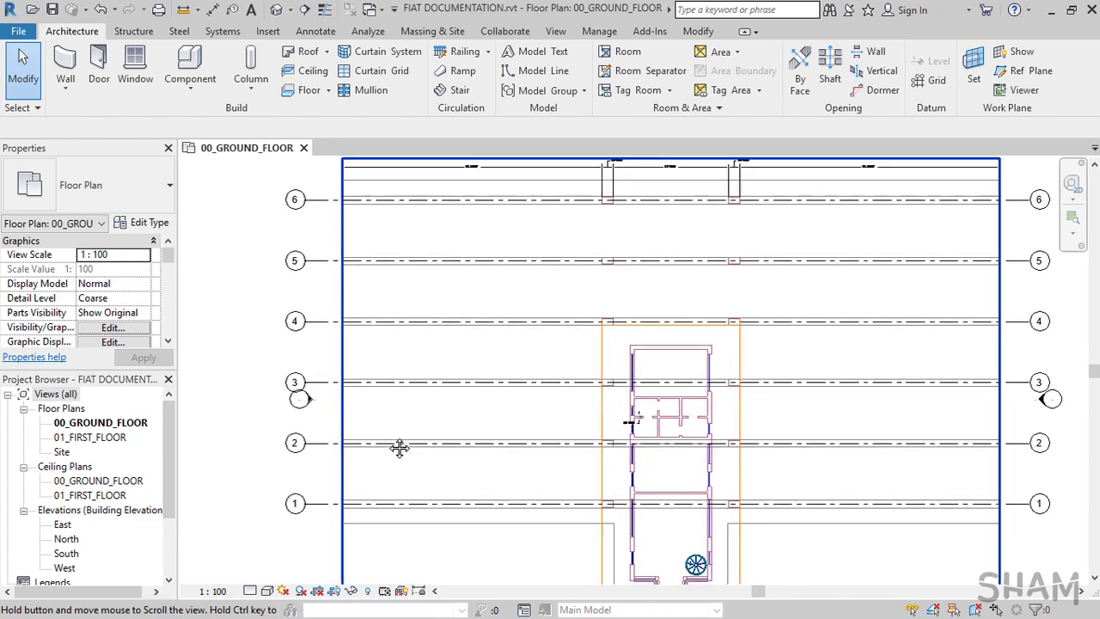
scroll(399, 446, "down", 2)
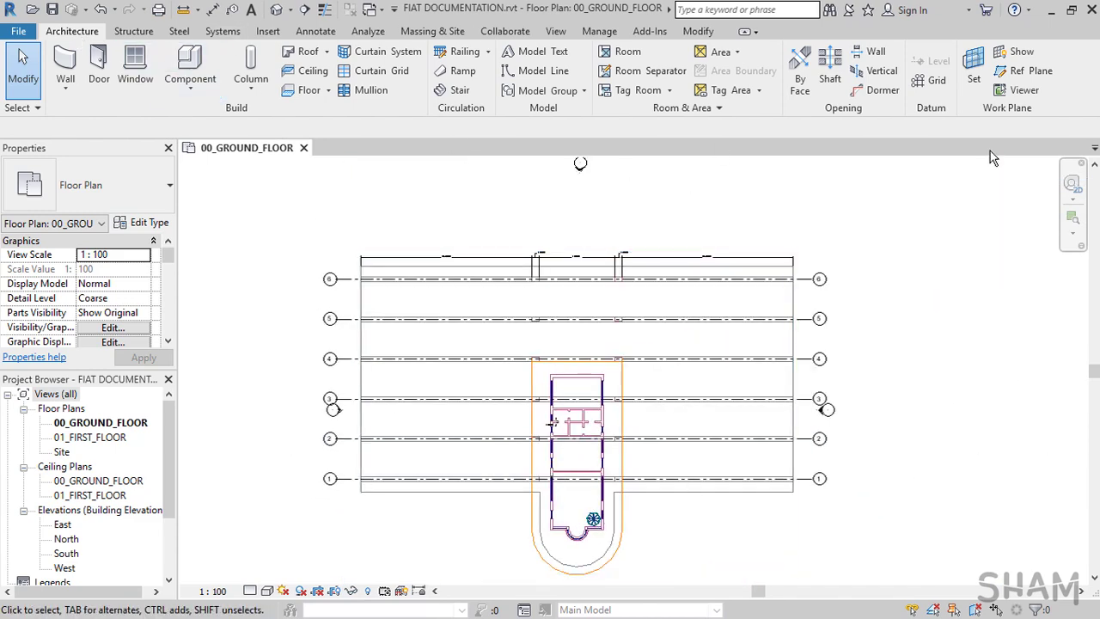
Step: Draw a vertical grid from the lowest west column's midpoint up past the building's upper edge
left_click(936, 82)
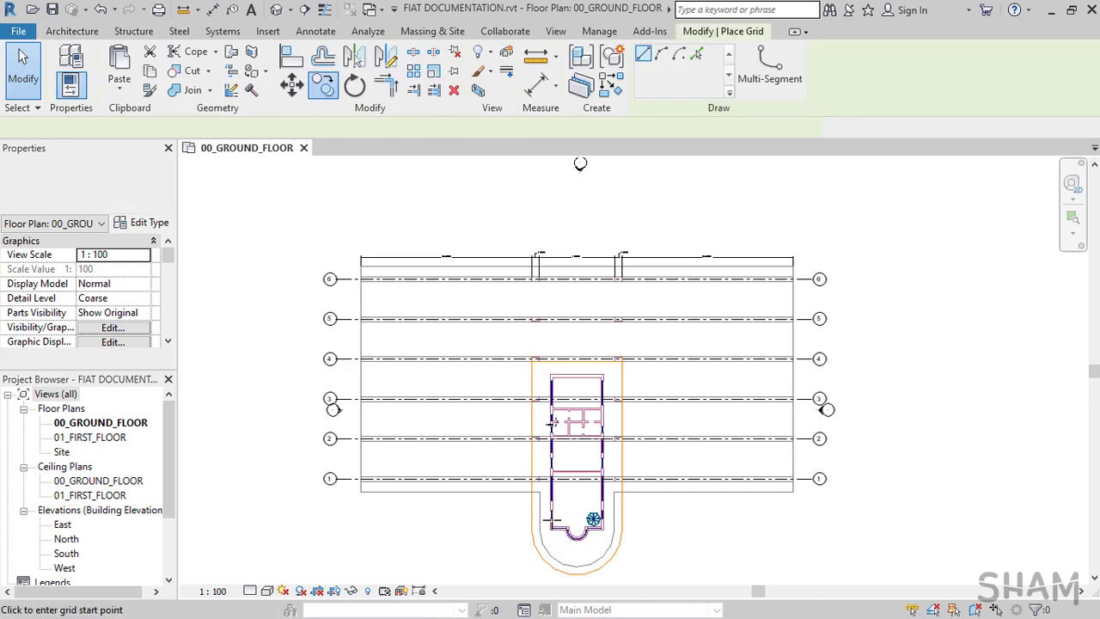
scroll(552, 421, "up", 7)
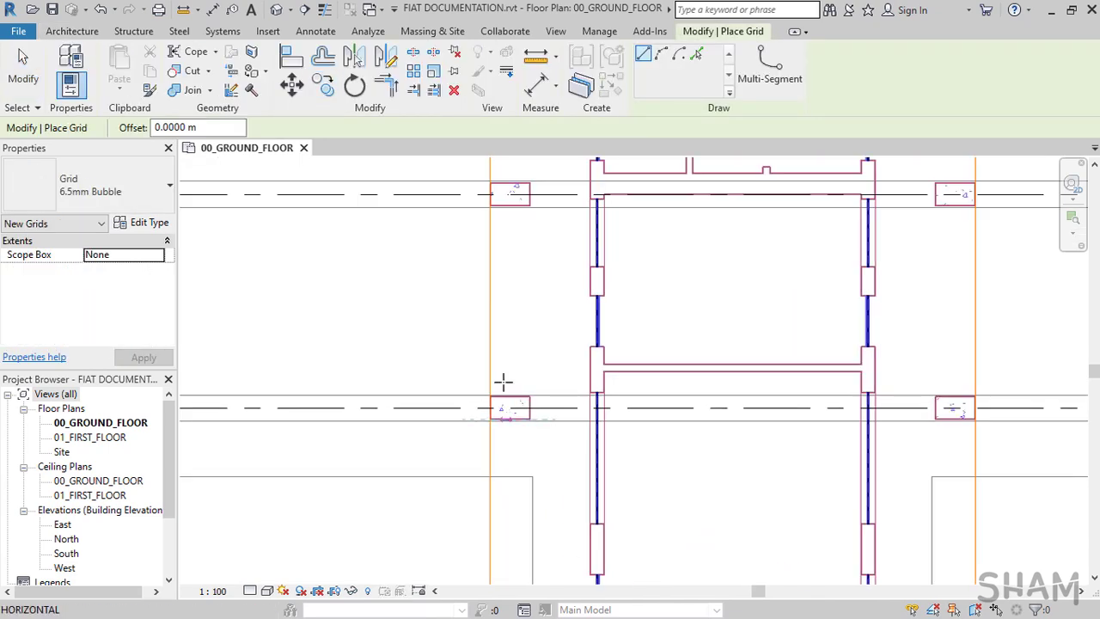
left_click(509, 397)
scroll(510, 398, "down", 3)
middle_click_drag(539, 339, 544, 609)
scroll(509, 375, "down", 1)
middle_click_drag(513, 209, 513, 482)
left_click(510, 385)
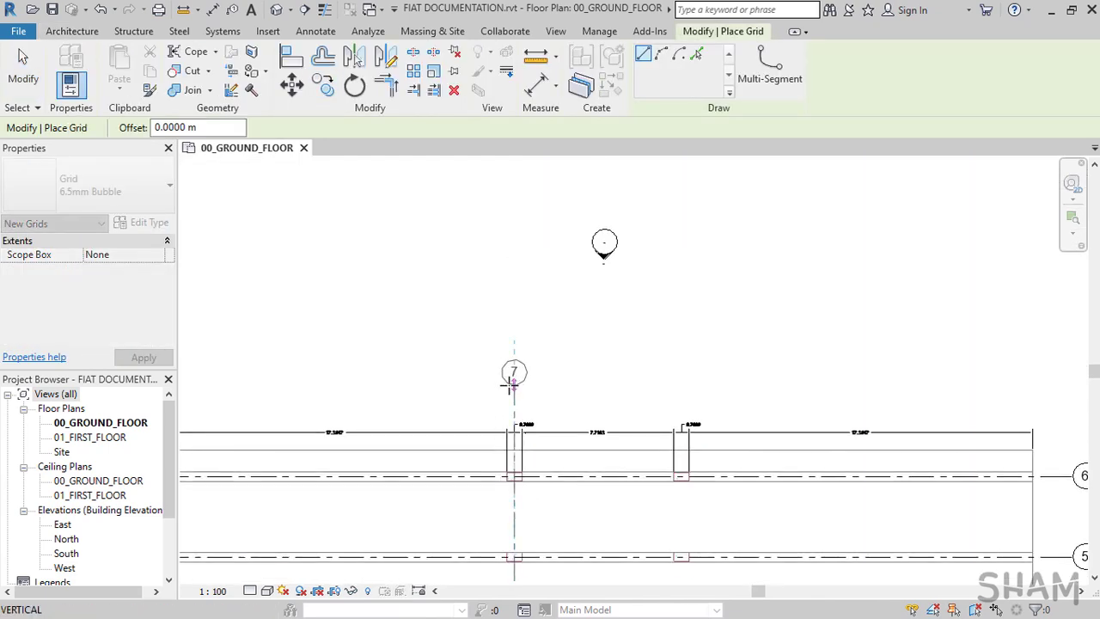
key("Escape")
key("Escape")
Step: Rename the vertical grid as A
scroll(519, 383, "up", 1)
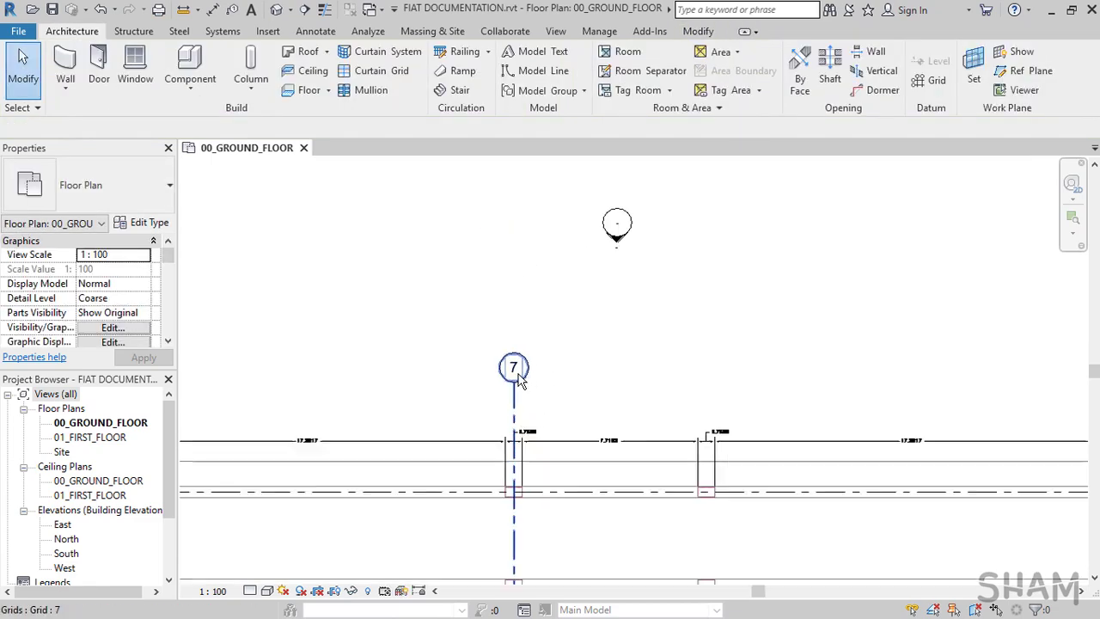
scroll(518, 381, "up", 1)
left_click(518, 380)
left_click(520, 367)
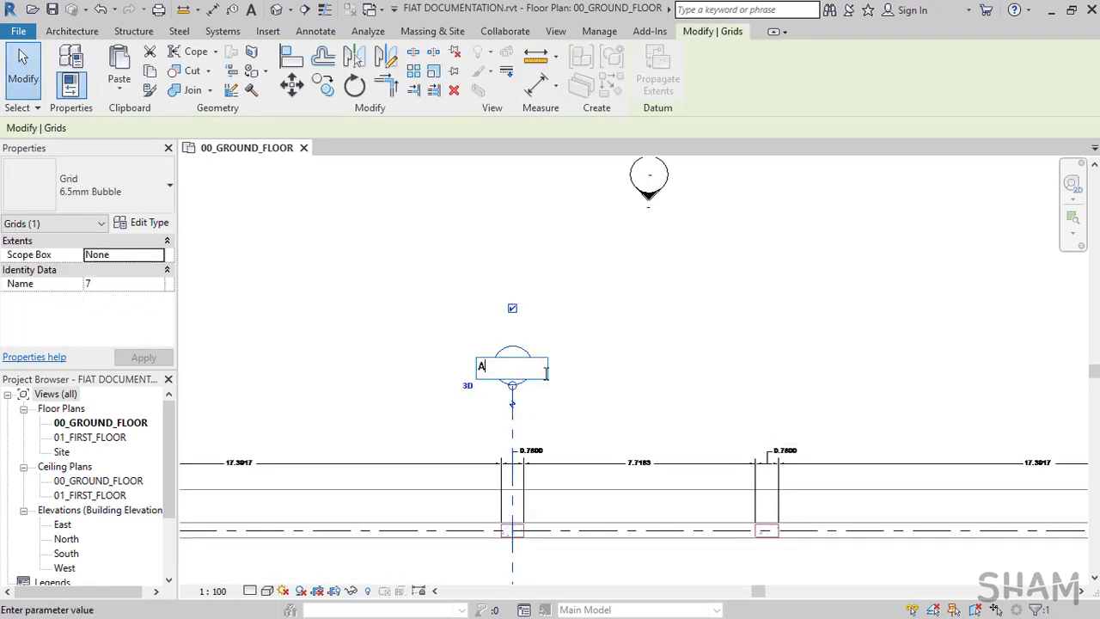
type("A")
key("Return")
Step: Extend grid A's lower end below the building's curved front and show its bubble there
scroll(542, 421, "down", 3)
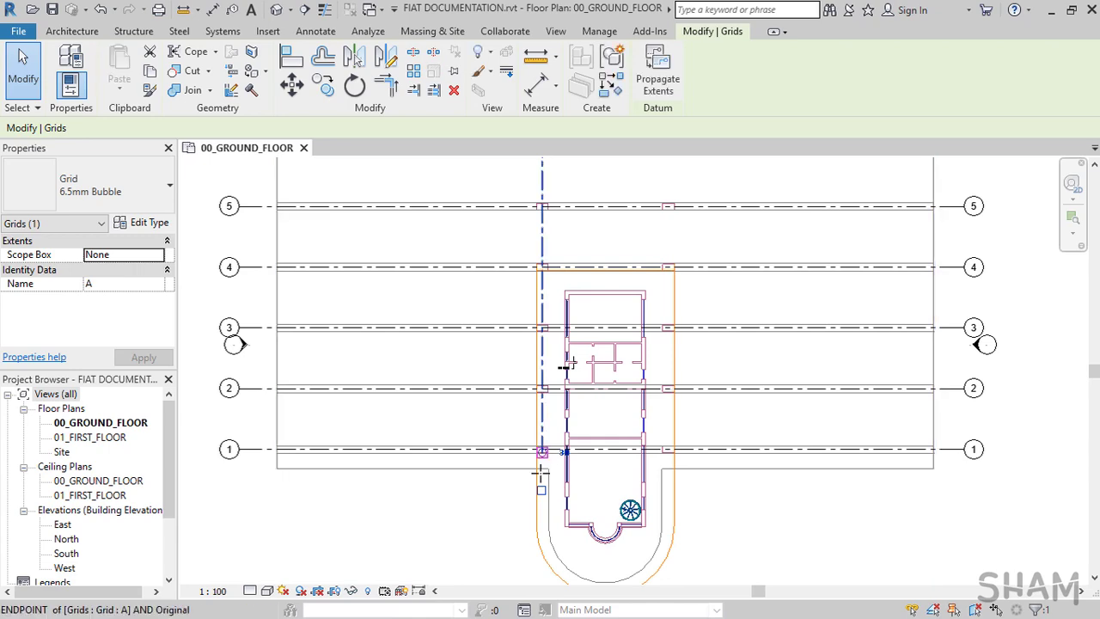
middle_click_drag(560, 392, 559, 311)
left_click_drag(544, 364, 543, 430)
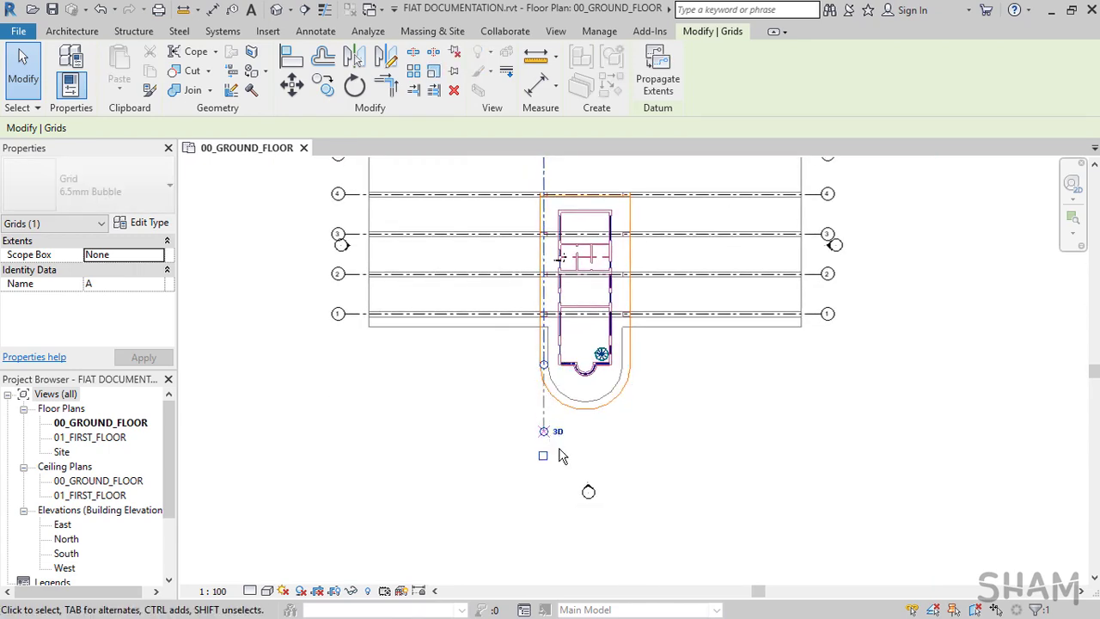
left_click(543, 456)
left_click(604, 451)
scroll(548, 415, "up", 3)
Step: Copy grid A from the west column's midpoint to the midpoint of the east column on grid 1
left_click(545, 420)
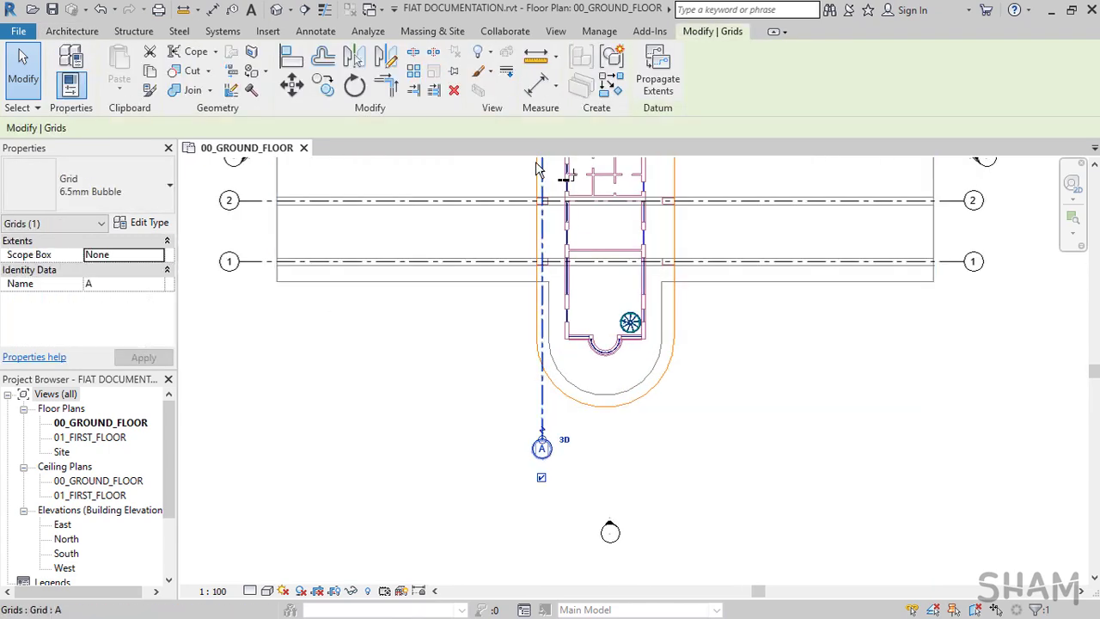
left_click(293, 85)
scroll(554, 230, "up", 6)
left_click(498, 305)
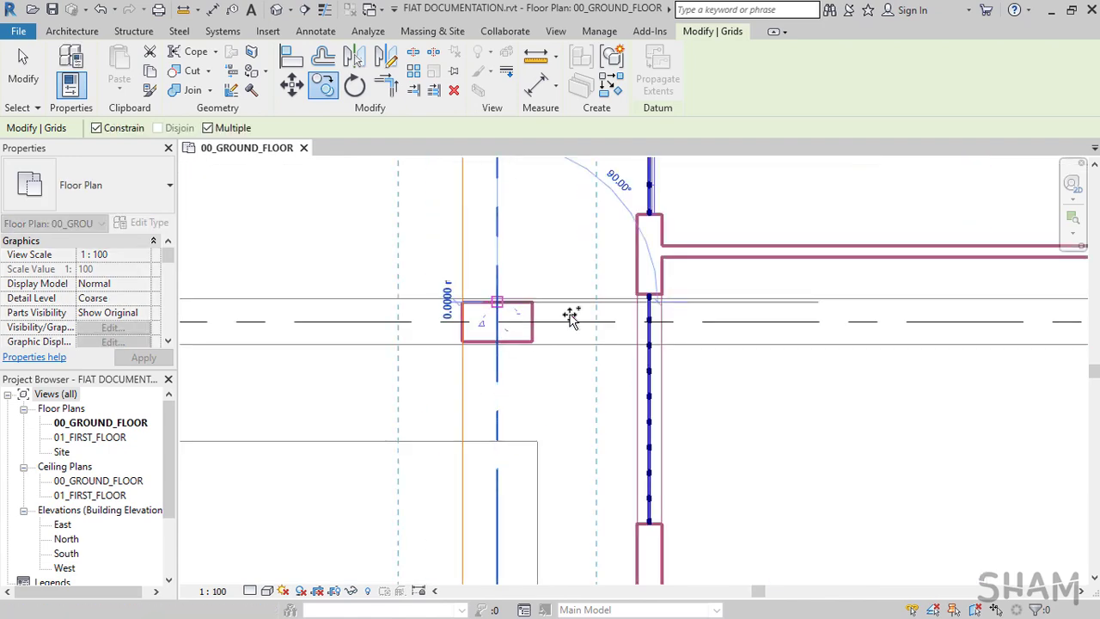
scroll(613, 316, "down", 2)
middle_click_drag(615, 314, 445, 324)
scroll(830, 326, "up", 3)
left_click(810, 326)
scroll(737, 408, "down", 5)
middle_click_drag(748, 451, 737, 79)
left_click(589, 445)
scroll(640, 515, "down", 5)
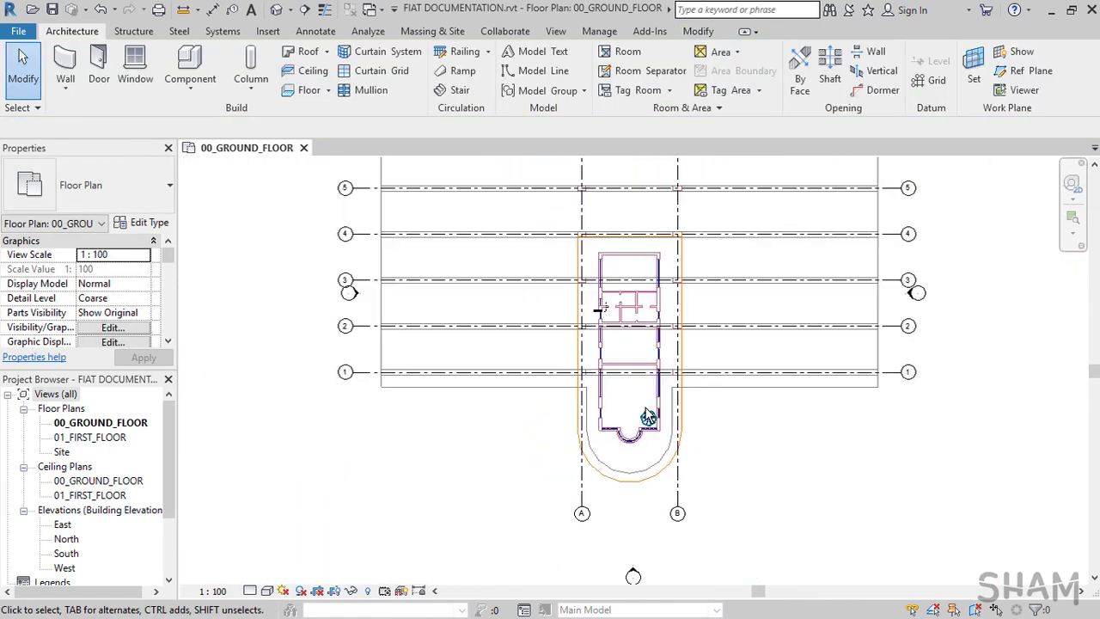
middle_click_drag(687, 378, 665, 427)
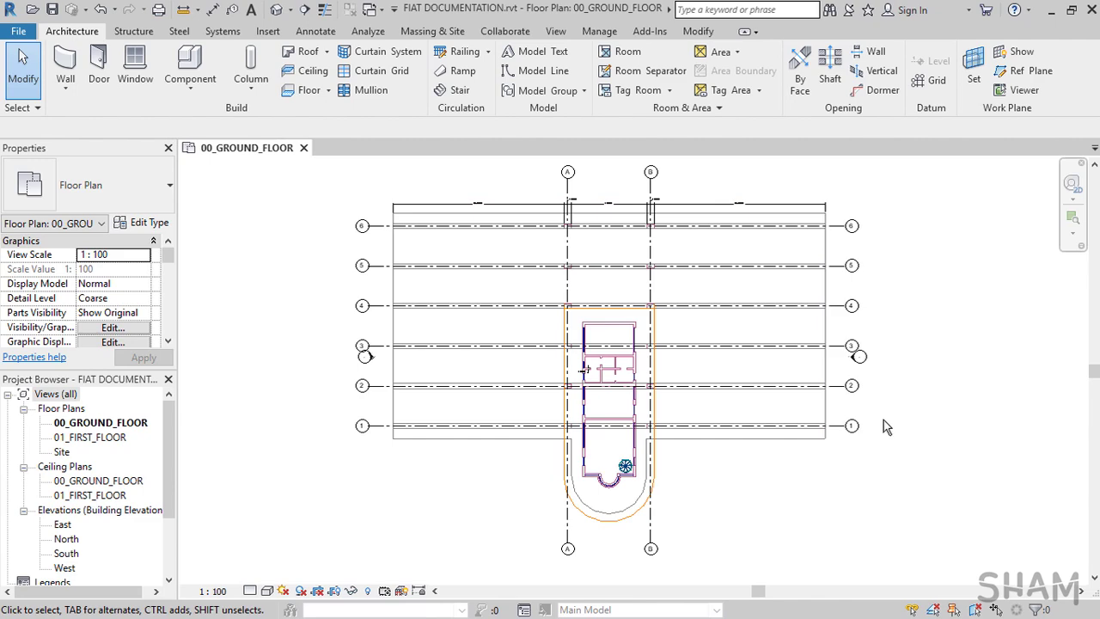
Step: Start a multi-segment grid with a horizontal line about 16 m long in the empty area east of the building
key("g")
key("r")
middle_click_drag(886, 427, 704, 362)
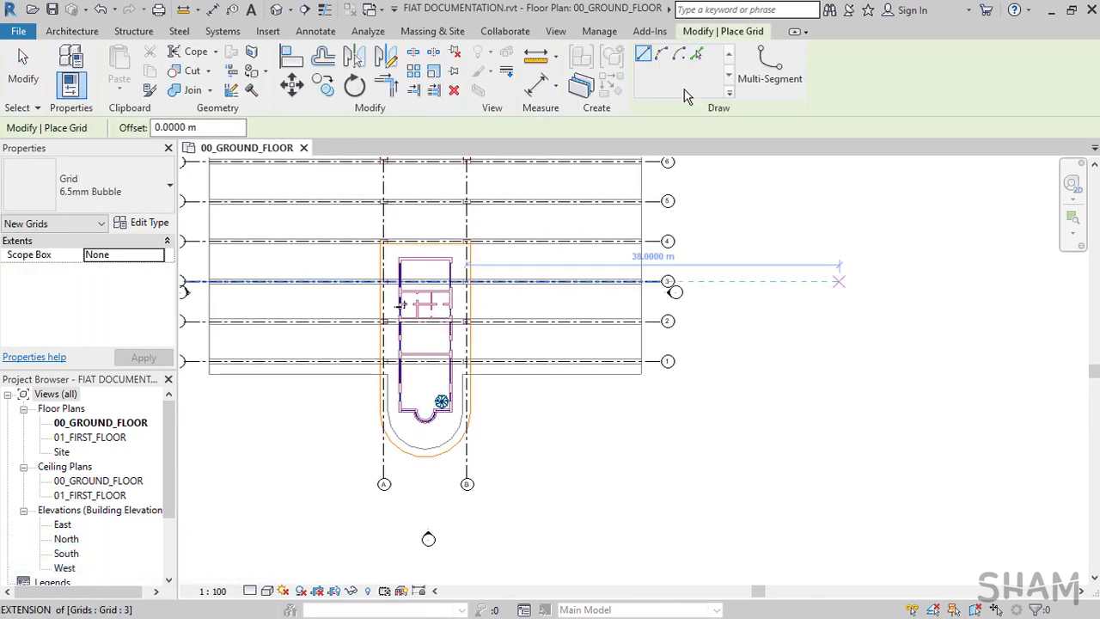
left_click(780, 73)
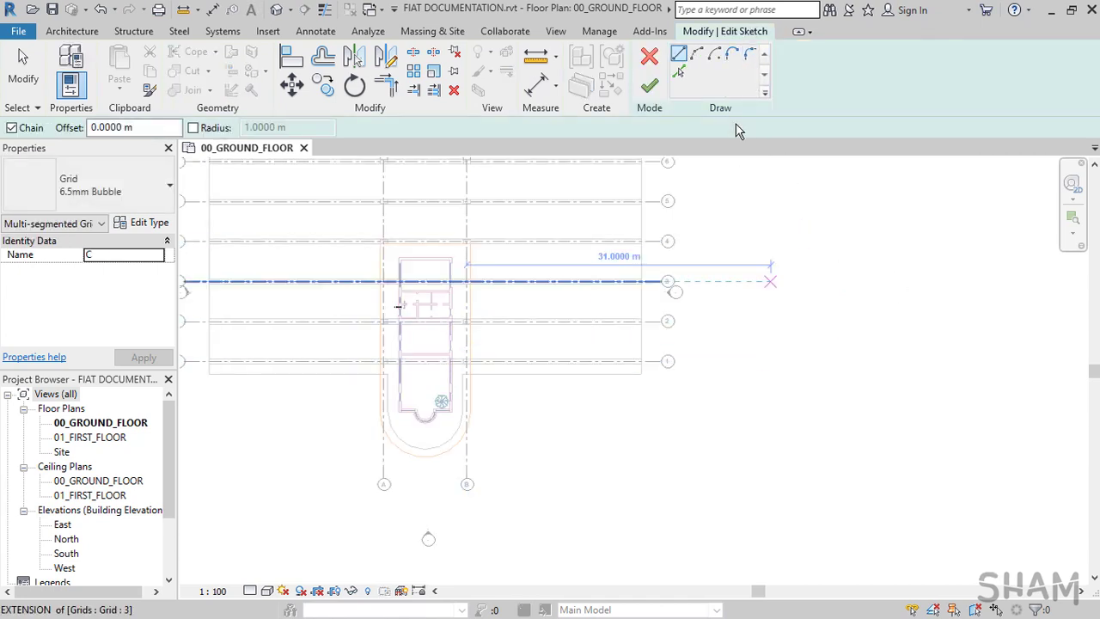
left_click(727, 381)
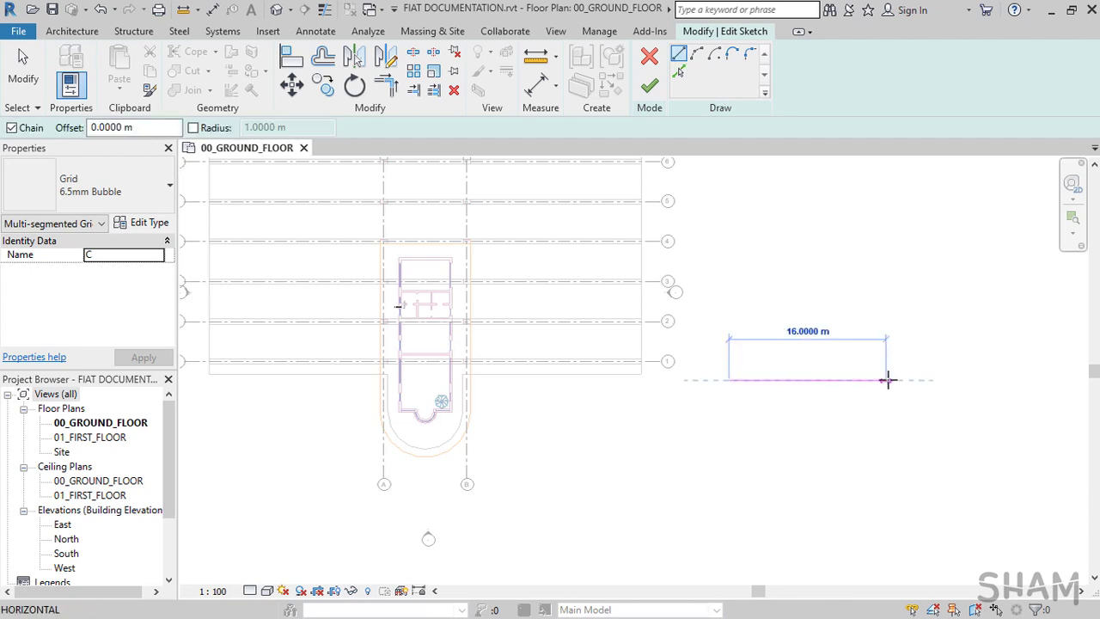
left_click(885, 379)
Step: Continue the multi-segment grid with a chain of tangent arcs curving back toward the building, and finish the sketch
left_click(731, 55)
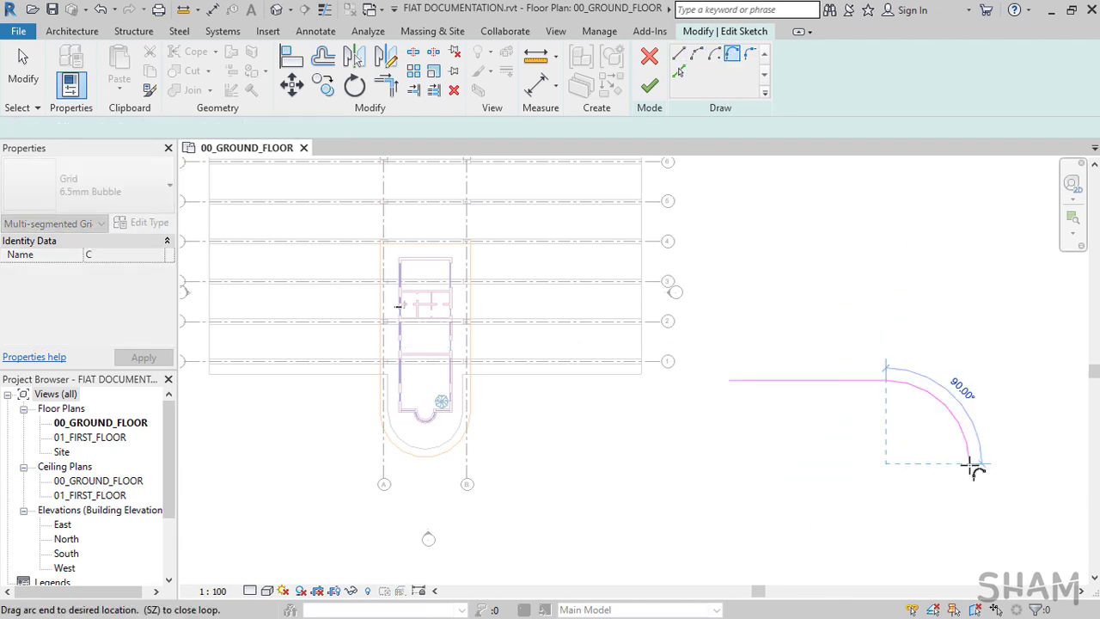
left_click(855, 520)
left_click(578, 461)
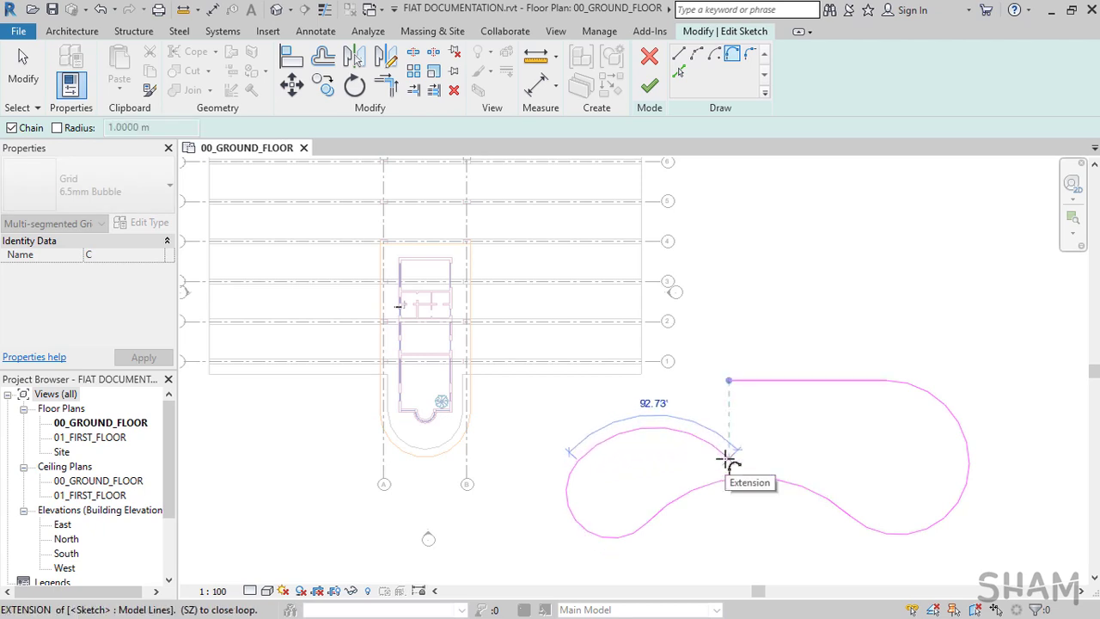
left_click(788, 240)
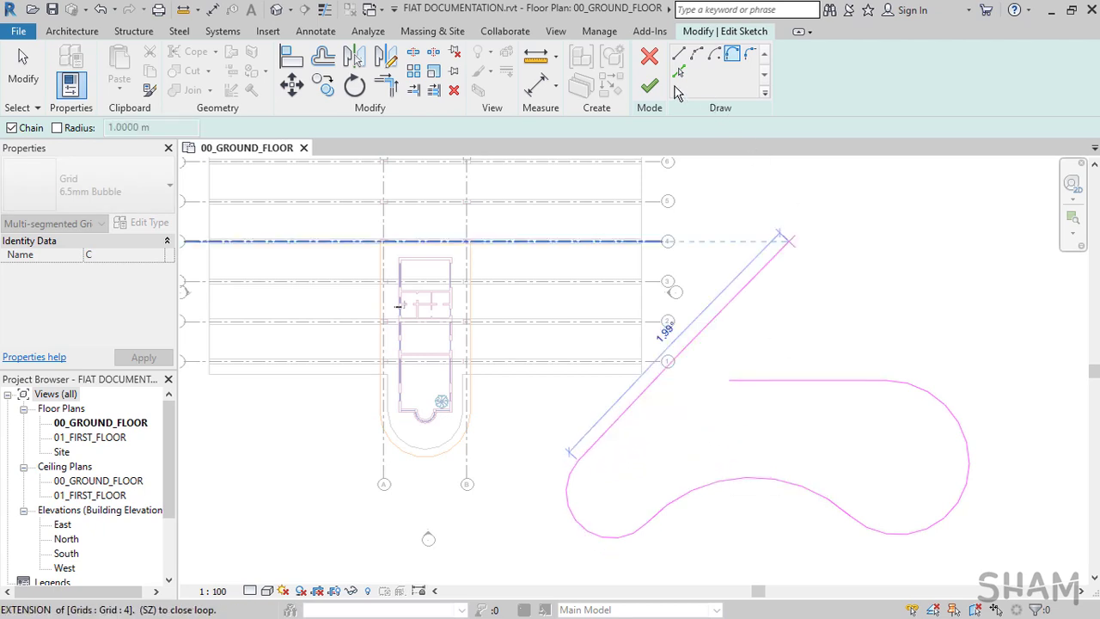
left_click(649, 86)
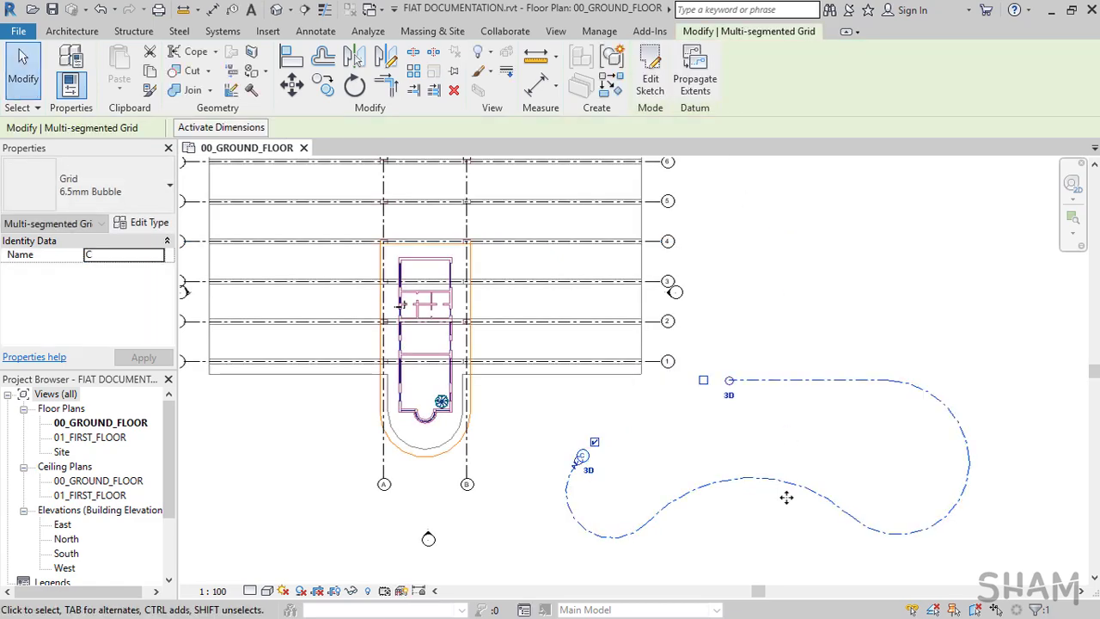
Step: Delete the multi-segment grid east of the building
left_click_drag(841, 531, 756, 449)
key("Delete")
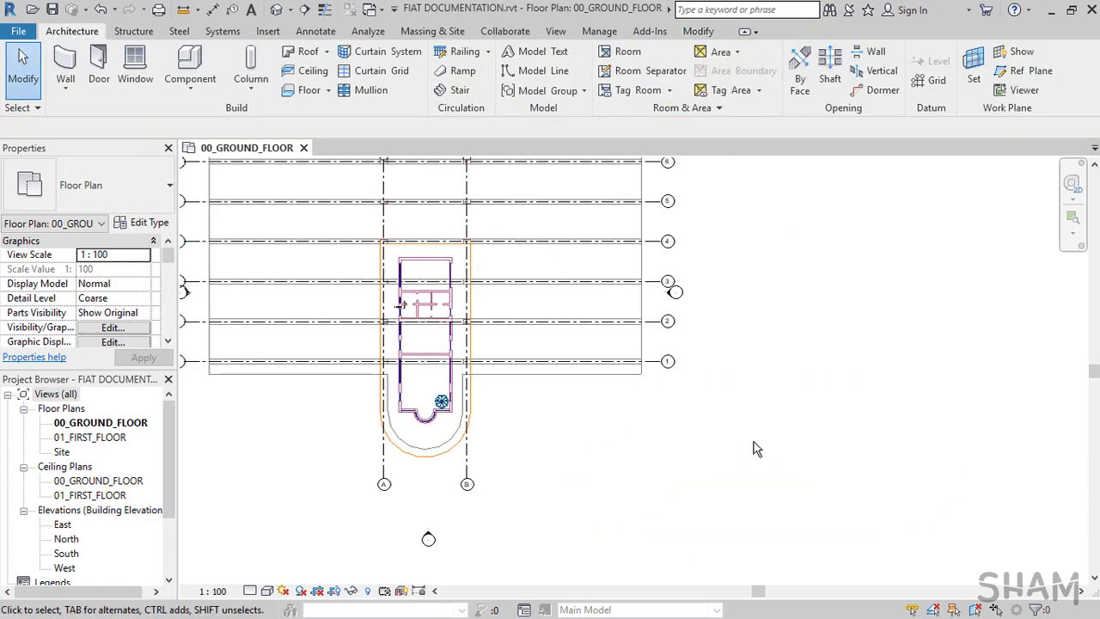
middle_click_drag(756, 448, 698, 395)
scroll(707, 410, "down", 2)
scroll(697, 395, "up", 1)
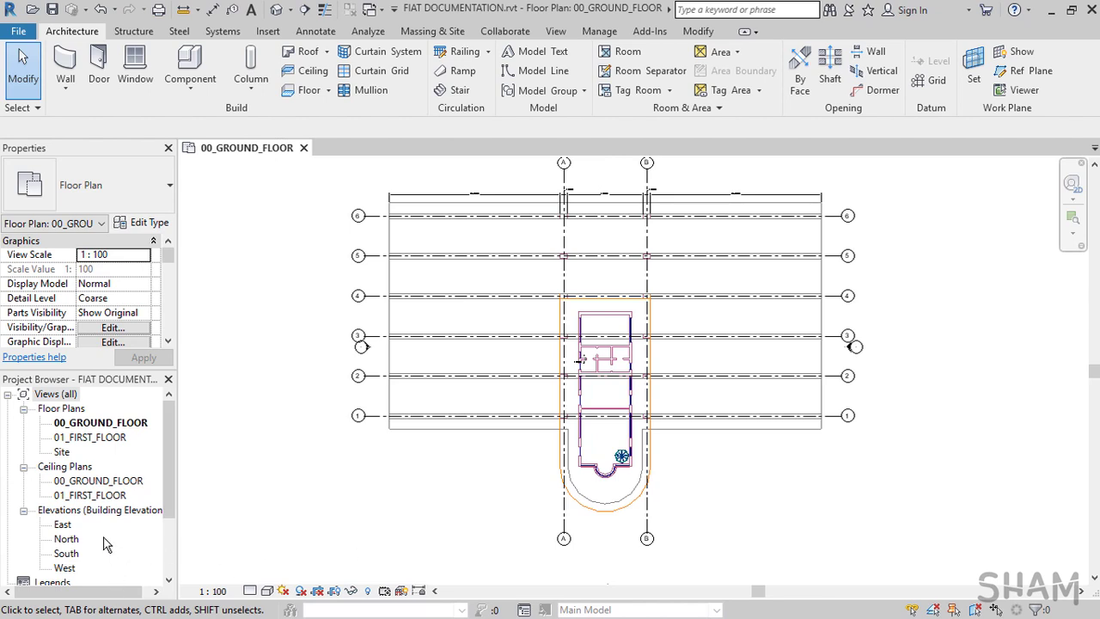
Step: In the East elevation, extend the head ends of both level lines past grid 6
double_click(64, 525)
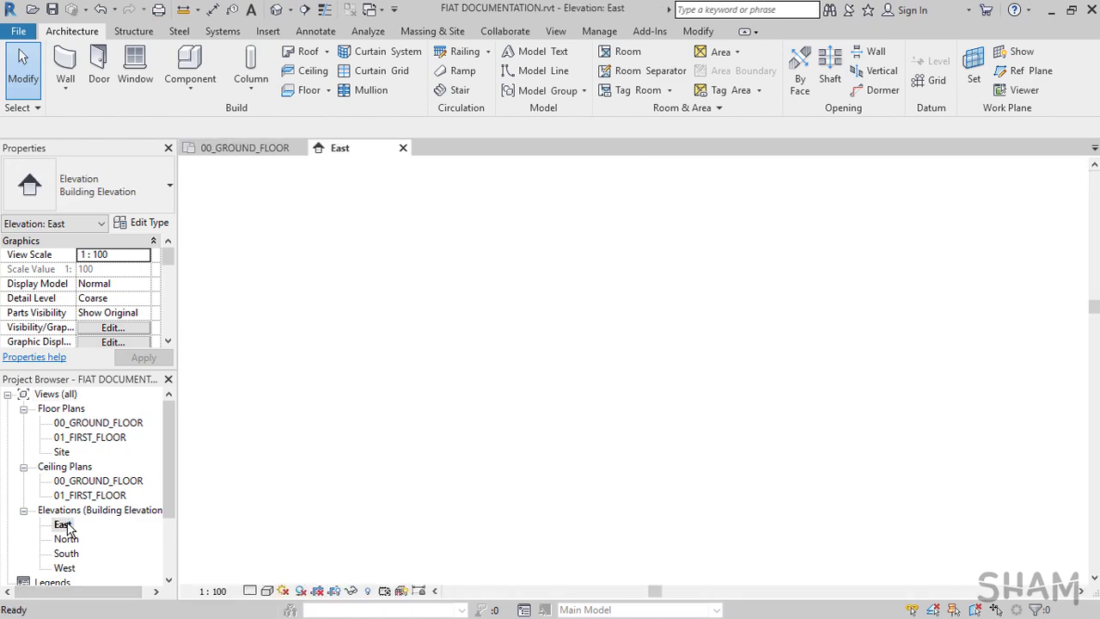
scroll(533, 516, "down", 2)
middle_click_drag(532, 516, 473, 462)
left_click(597, 431)
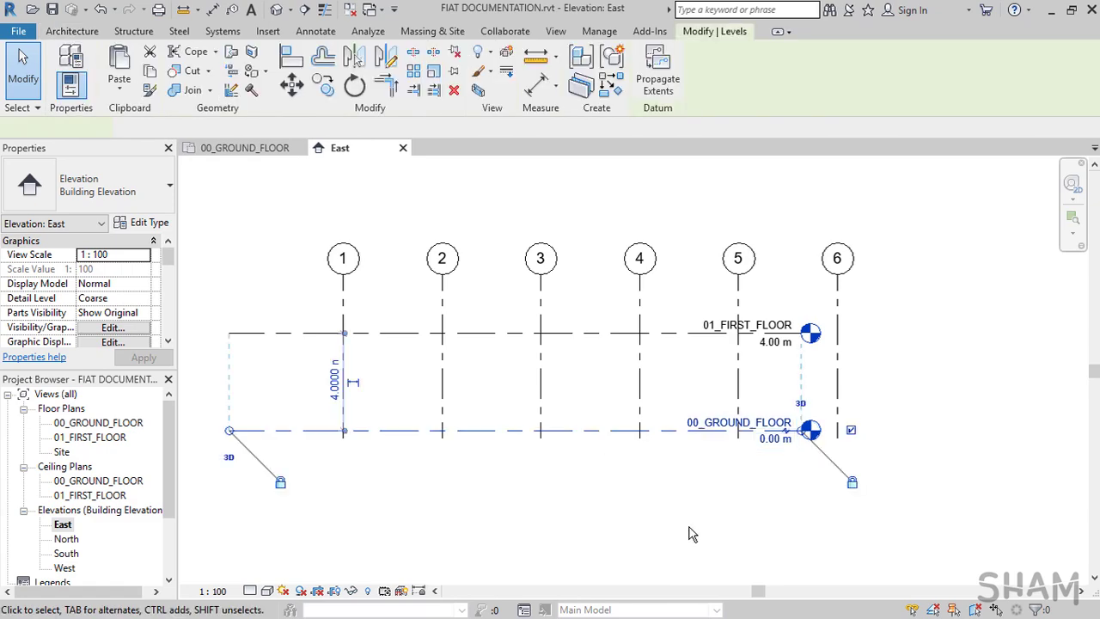
left_click_drag(803, 434, 975, 429)
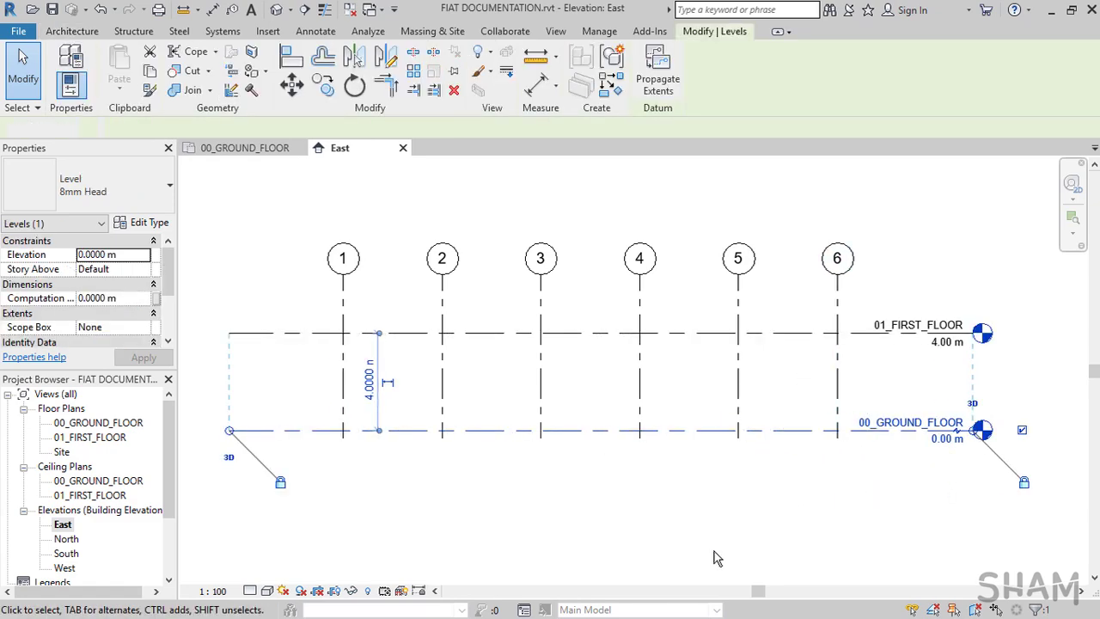
left_click(962, 520)
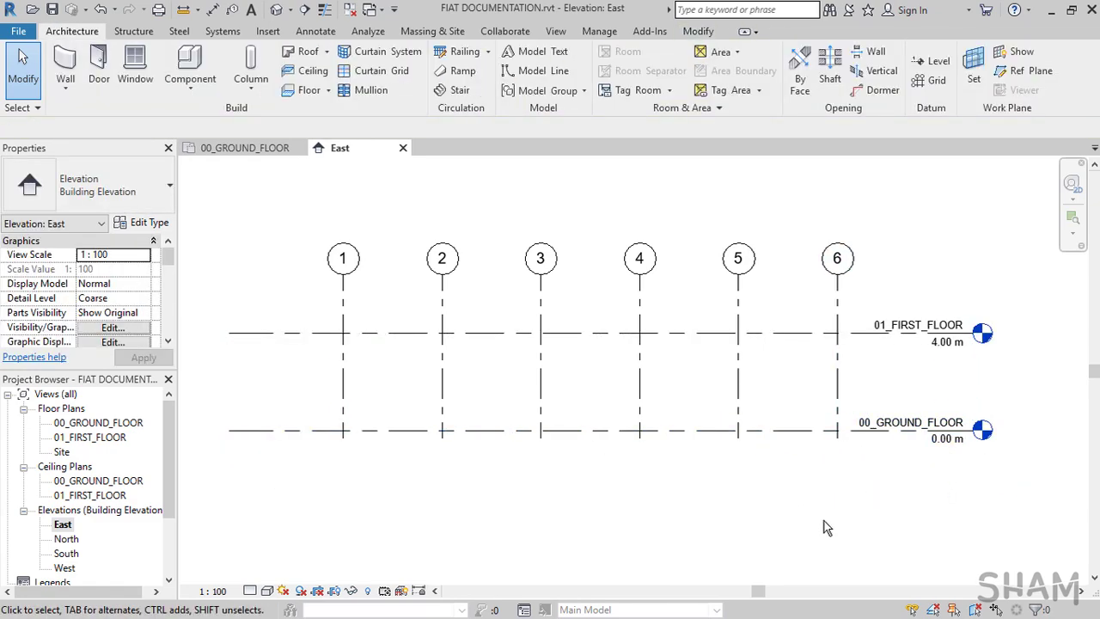
Step: Draw a new level about 1.9 m above 01_FIRST_FLOOR, aligned with both ends of the existing levels
left_click(931, 80)
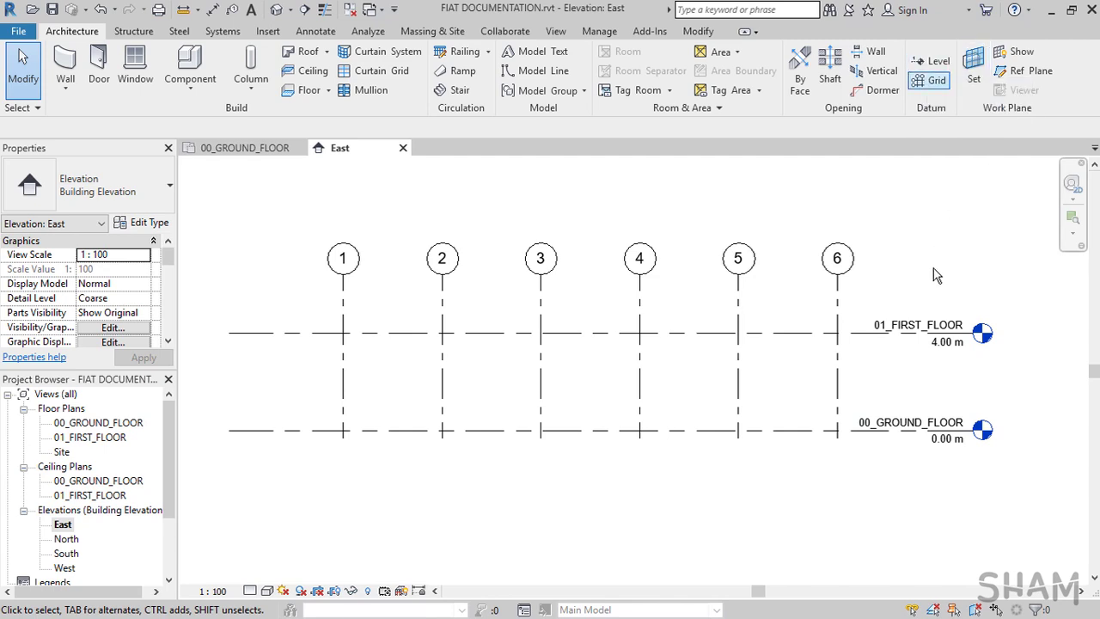
left_click(931, 61)
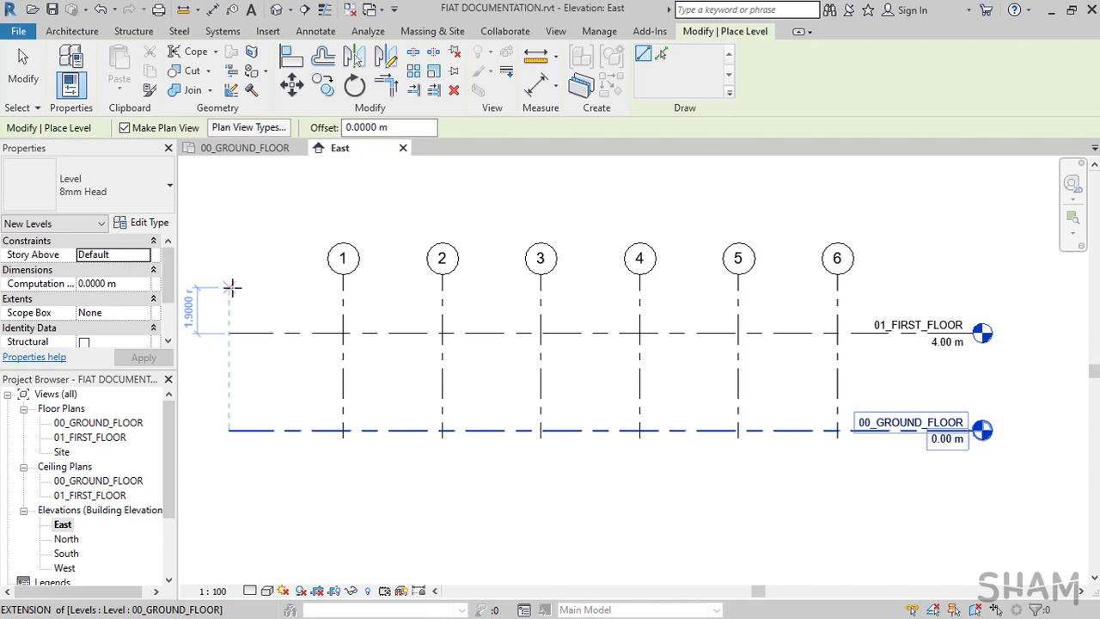
left_click(230, 287)
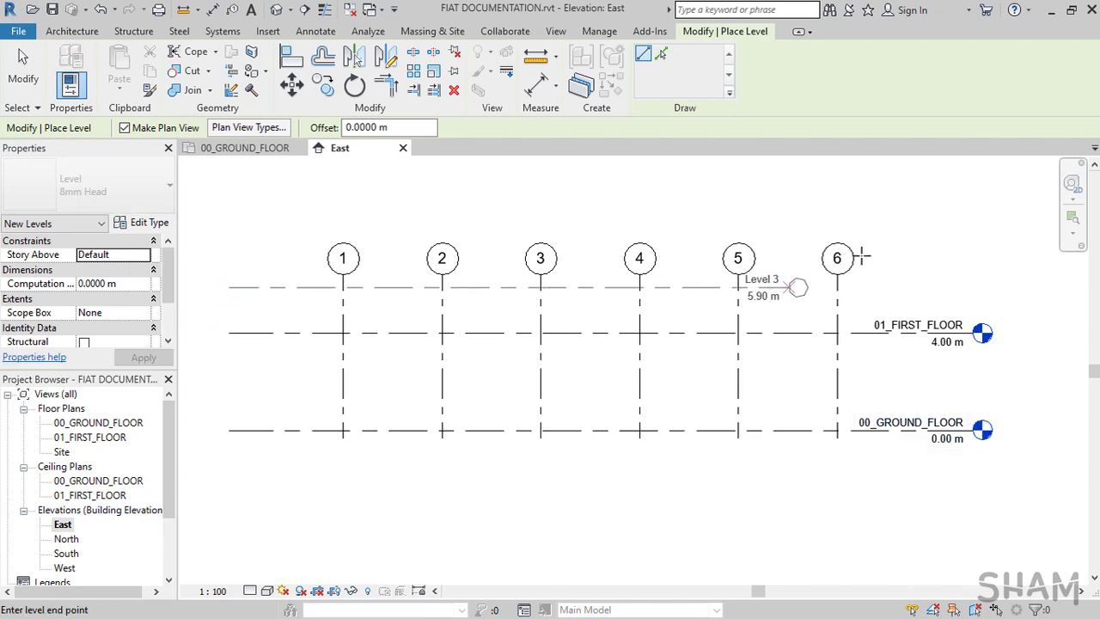
left_click(973, 287)
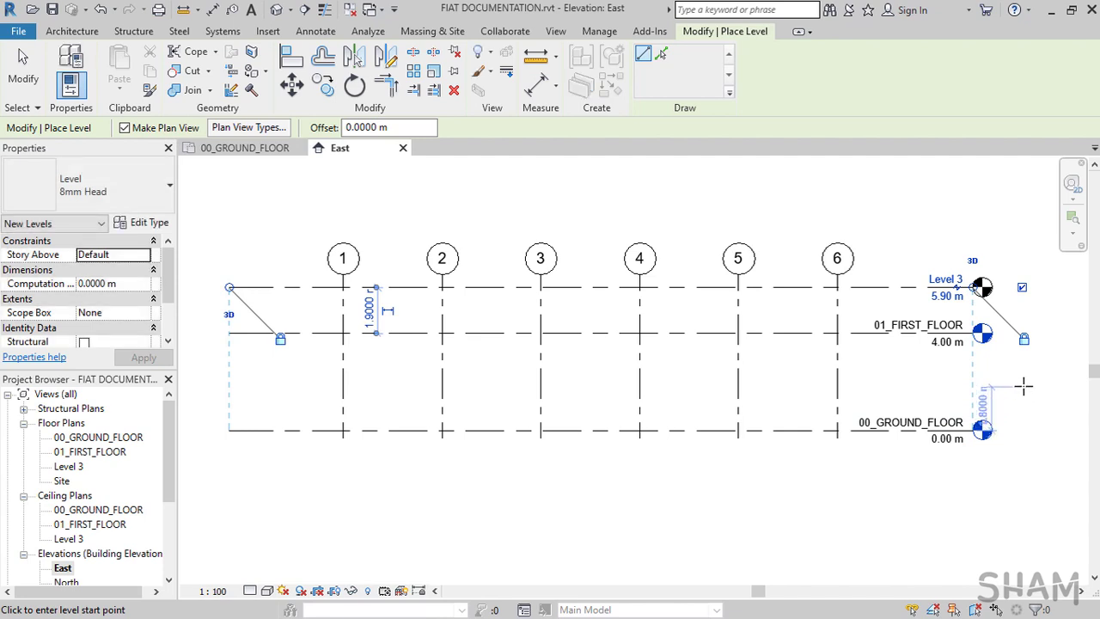
left_click(16, 75)
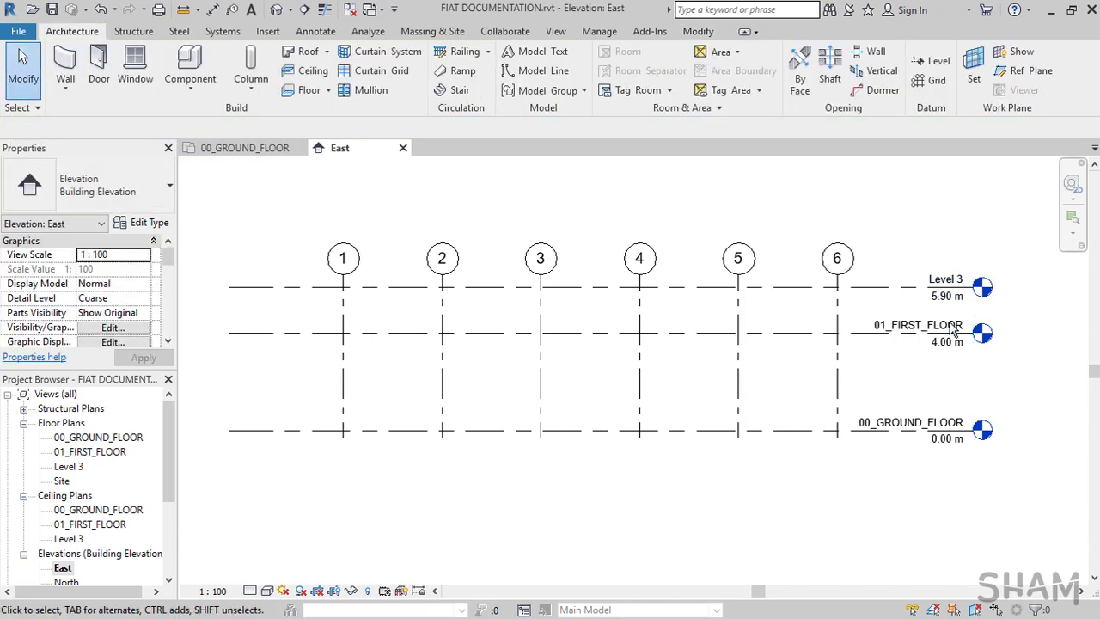
scroll(952, 330, "up", 2)
middle_click_drag(945, 331, 847, 297)
left_click(865, 314)
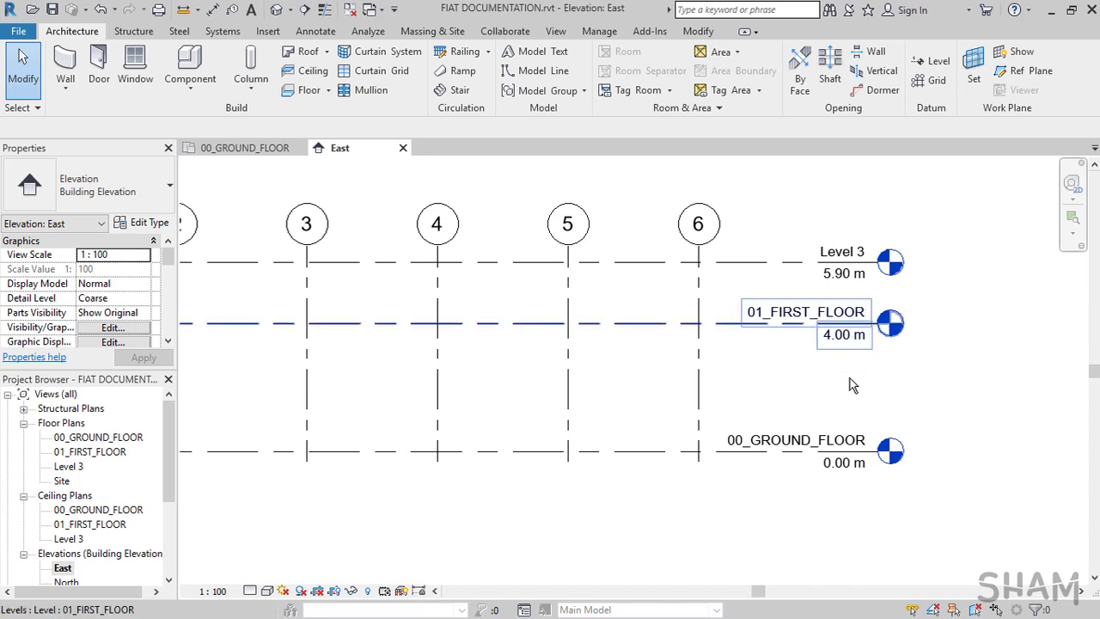
left_click(852, 385)
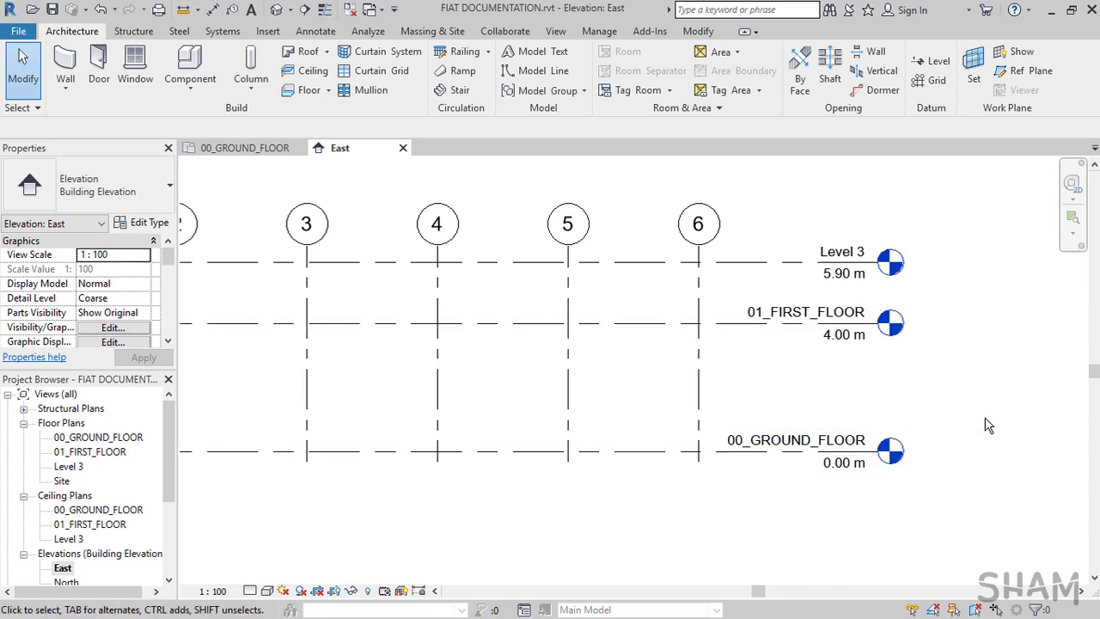
left_click(860, 271)
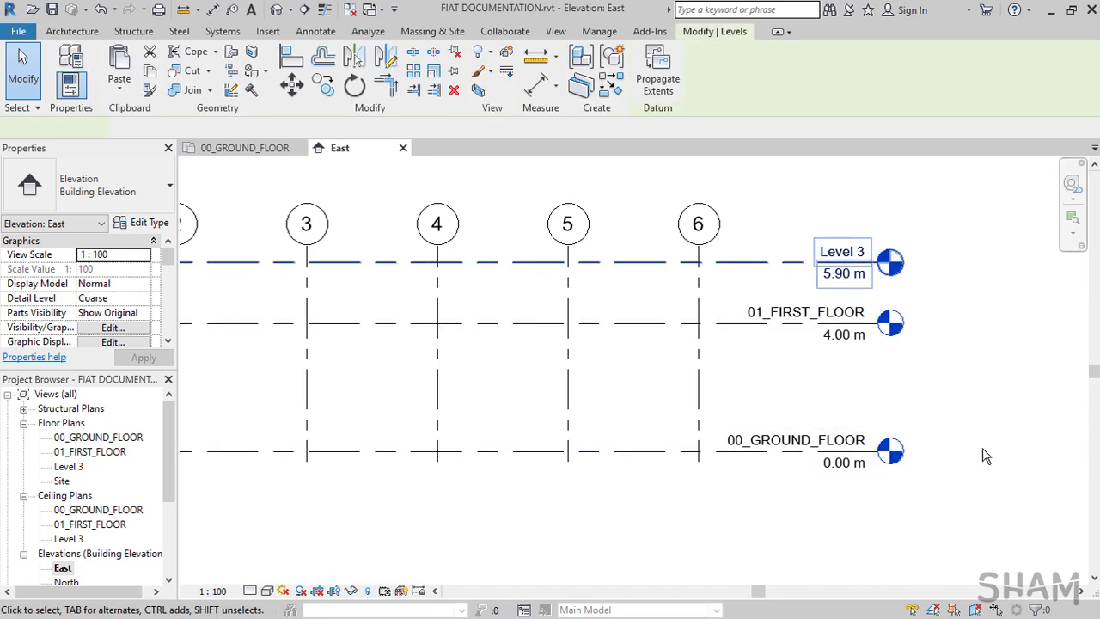
left_click(842, 275)
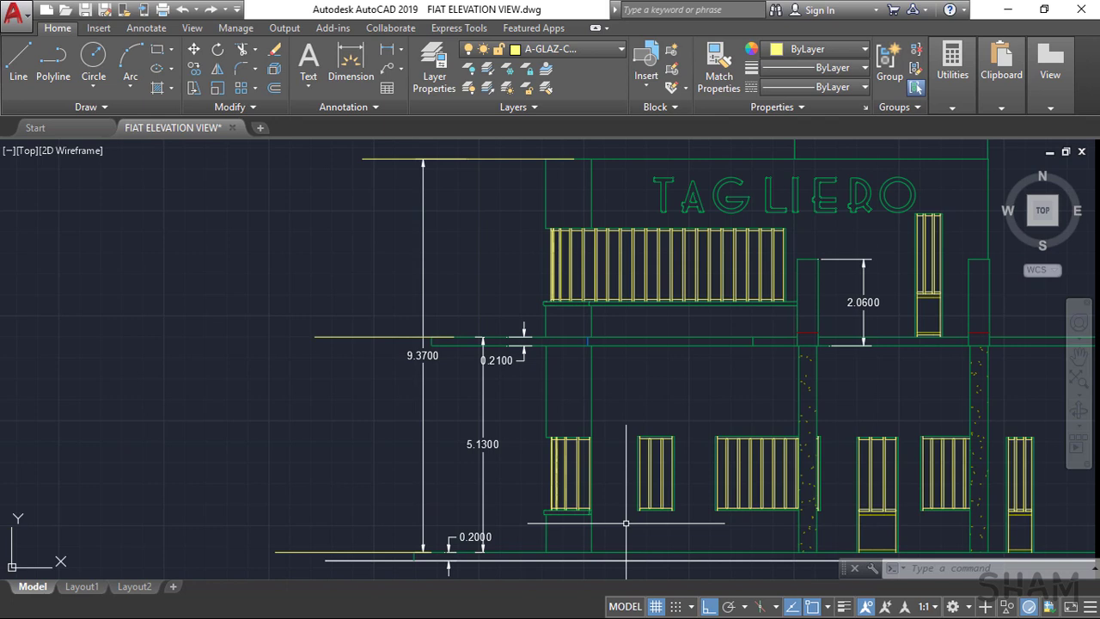
Step: Switch to the AutoCAD elevation drawing and examine the ground, first-floor and upper level lines with their height dimensions
left_click(283, 562)
left_click(261, 528)
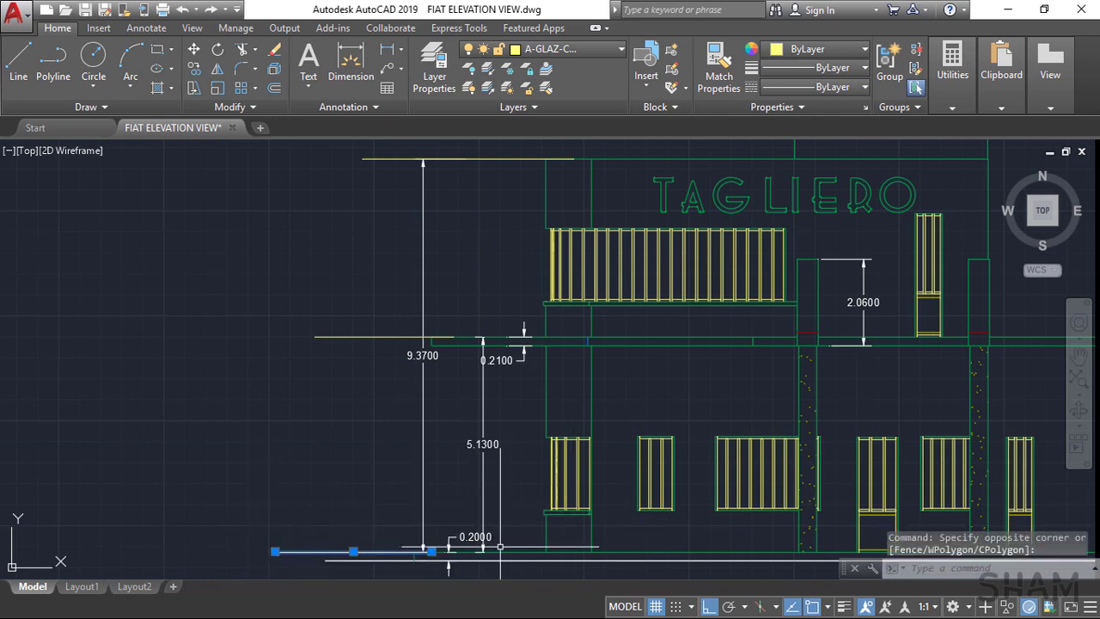
left_click(374, 373)
left_click(318, 323)
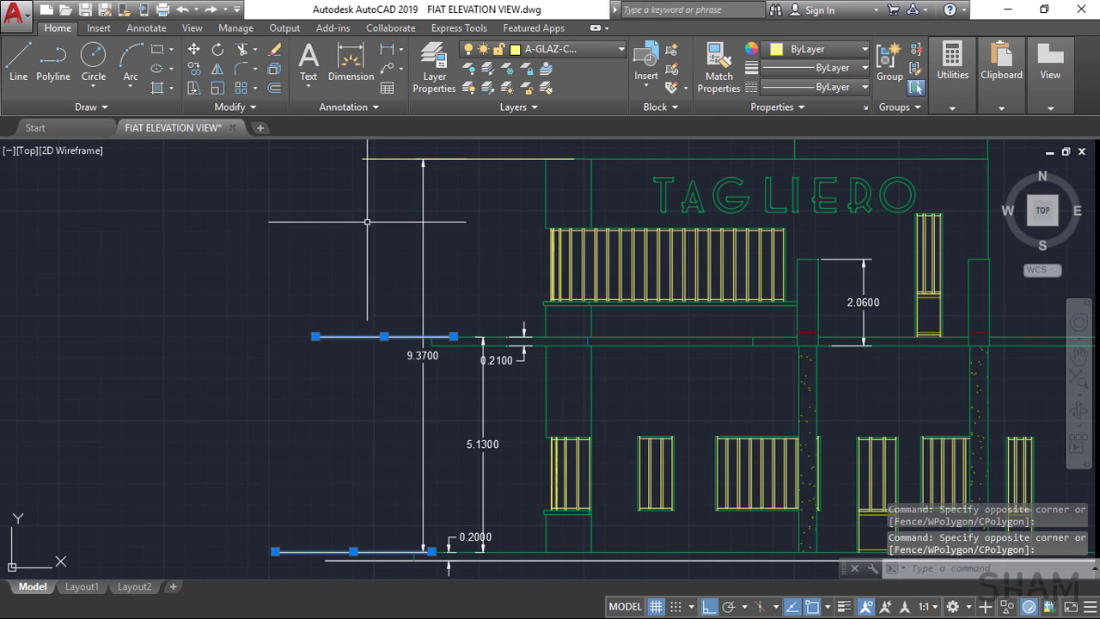
left_click(374, 176)
left_click(324, 159)
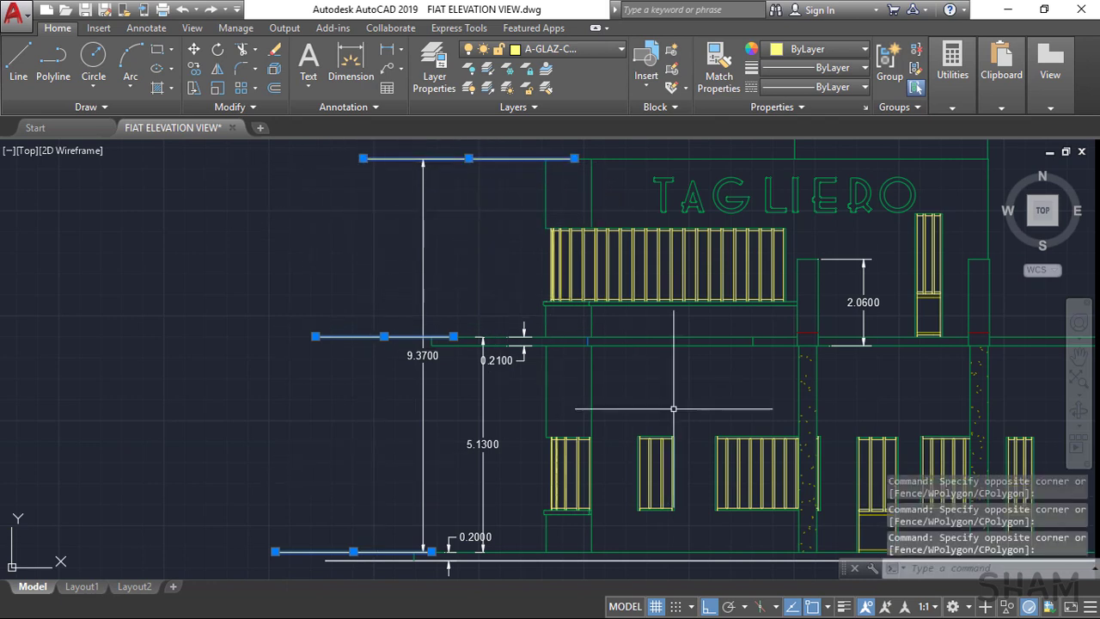
left_click(509, 457)
left_click(446, 426)
key("Escape")
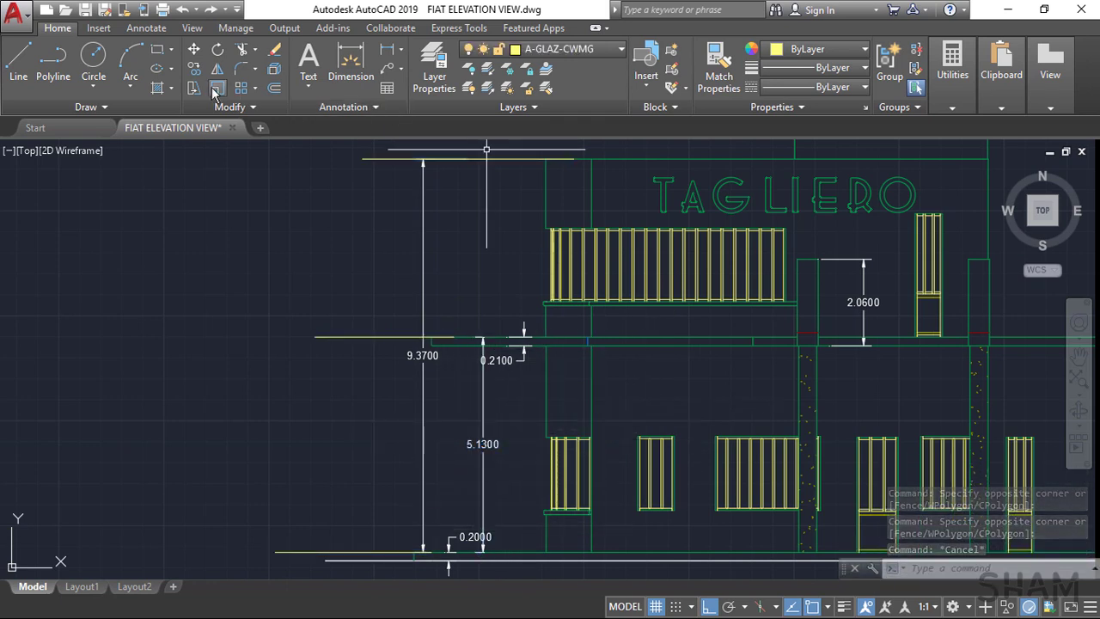
Step: Mark the 5.1300 and 9.3700 height dimensions beside the facade with circles
left_click(94, 60)
left_click(483, 452)
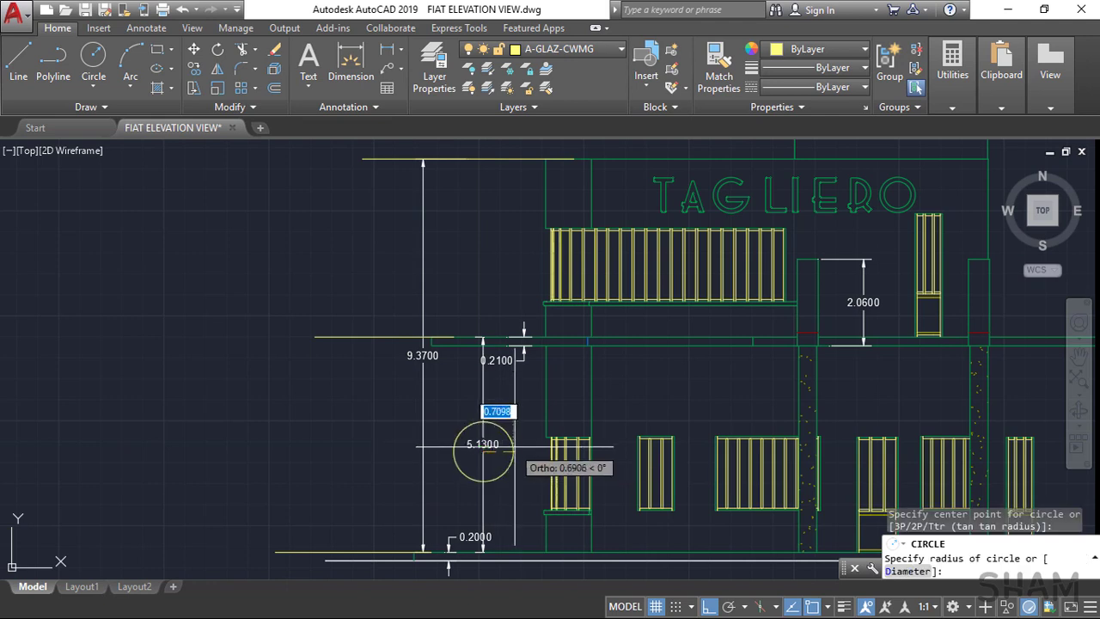
left_click(470, 413)
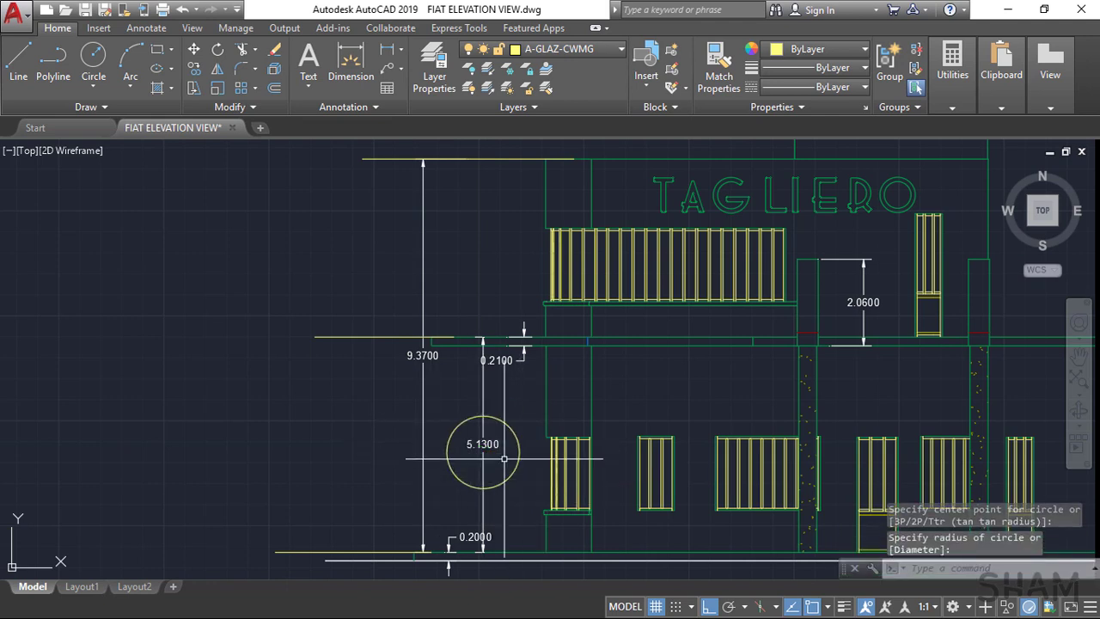
key("Return")
left_click(422, 362)
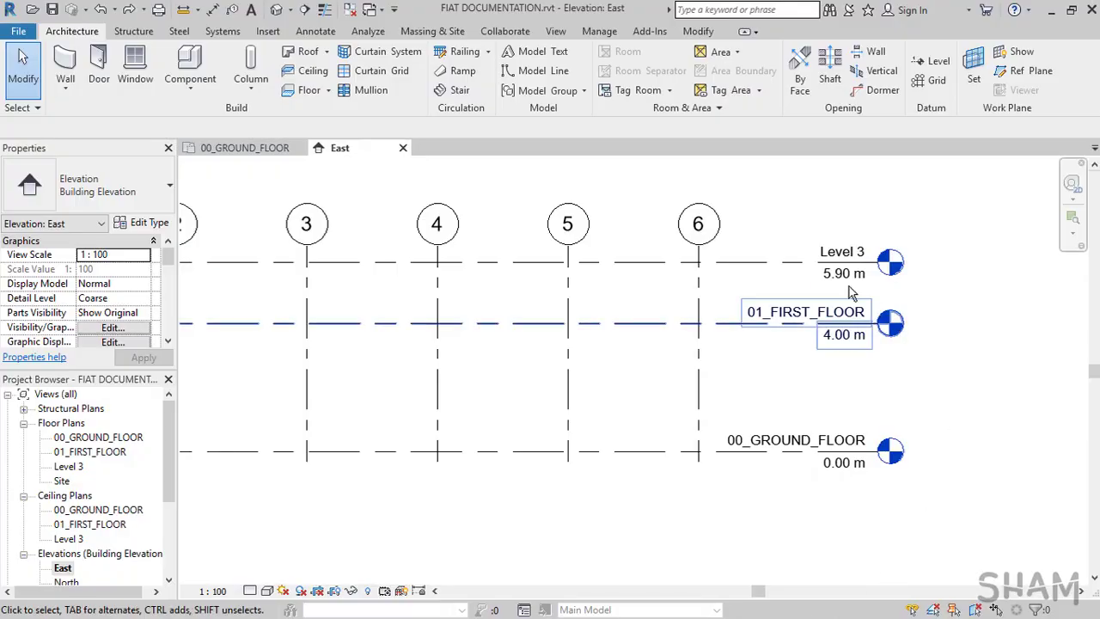
Step: Switch back to the Revit East elevation and set Level 3's elevation to 9.37 m
left_click(843, 274)
left_click(844, 275)
type("9.37")
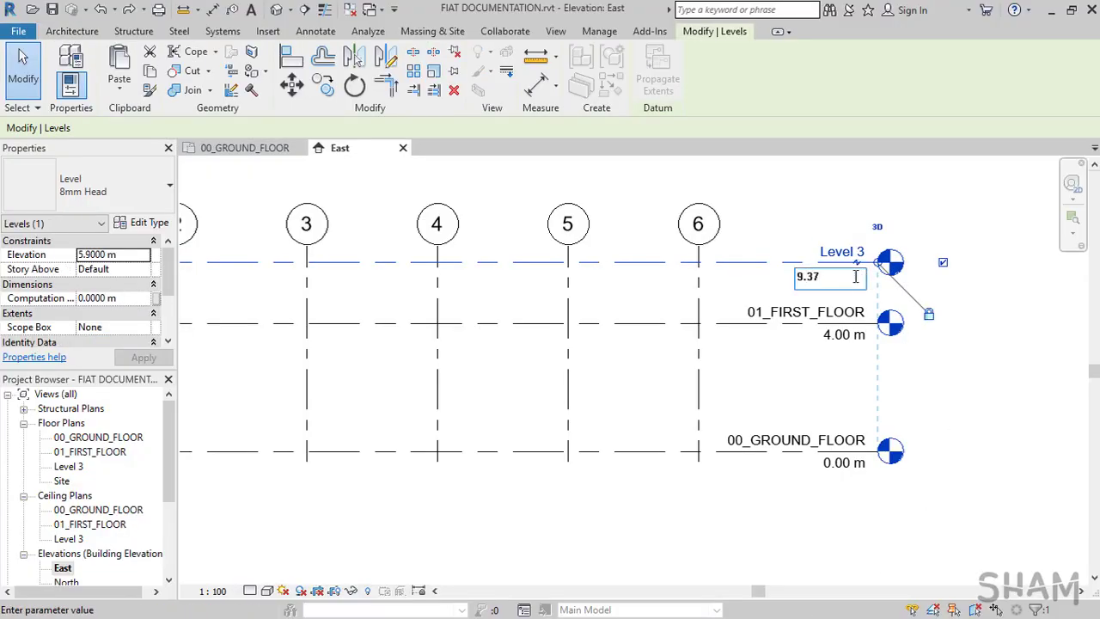
key("Return")
Step: Set the 01_FIRST_FLOOR level's elevation to 5.13 m
scroll(856, 276, "down", 1)
middle_click_drag(837, 309, 807, 410)
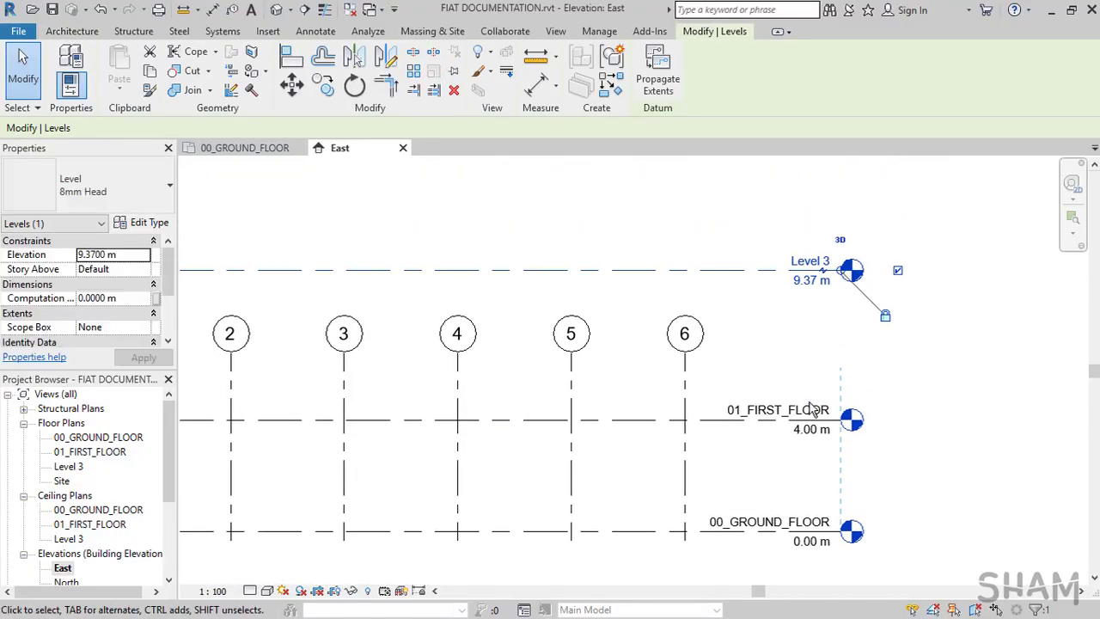
left_click(809, 432)
left_click(809, 431)
type("5.13")
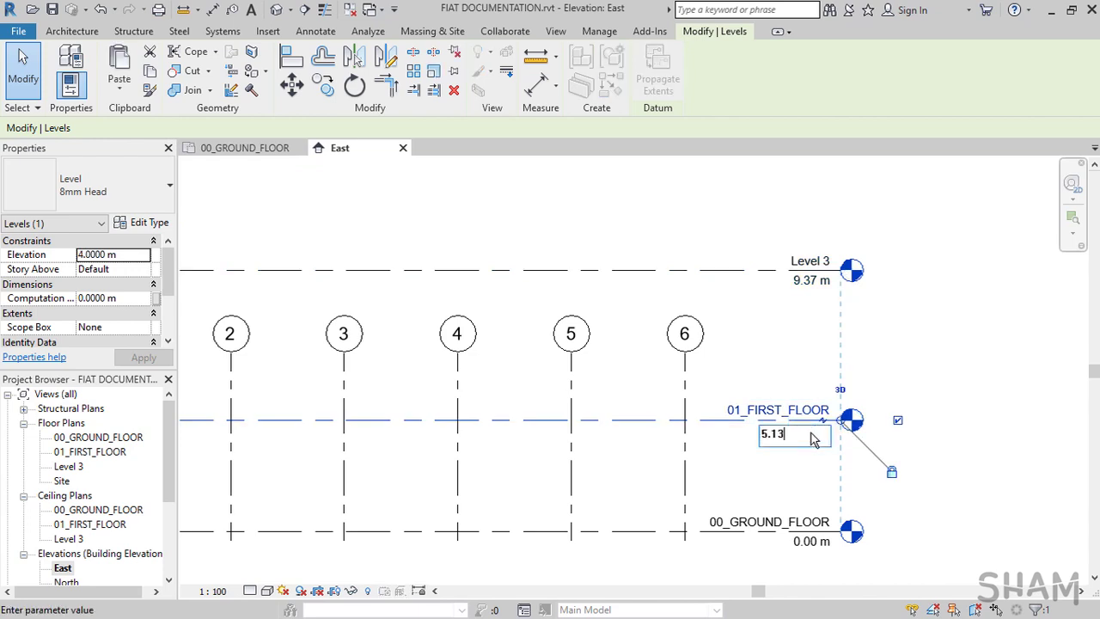
key("Return")
Step: Extend the upper ends of the numbered grids above Level 3
left_click(686, 376)
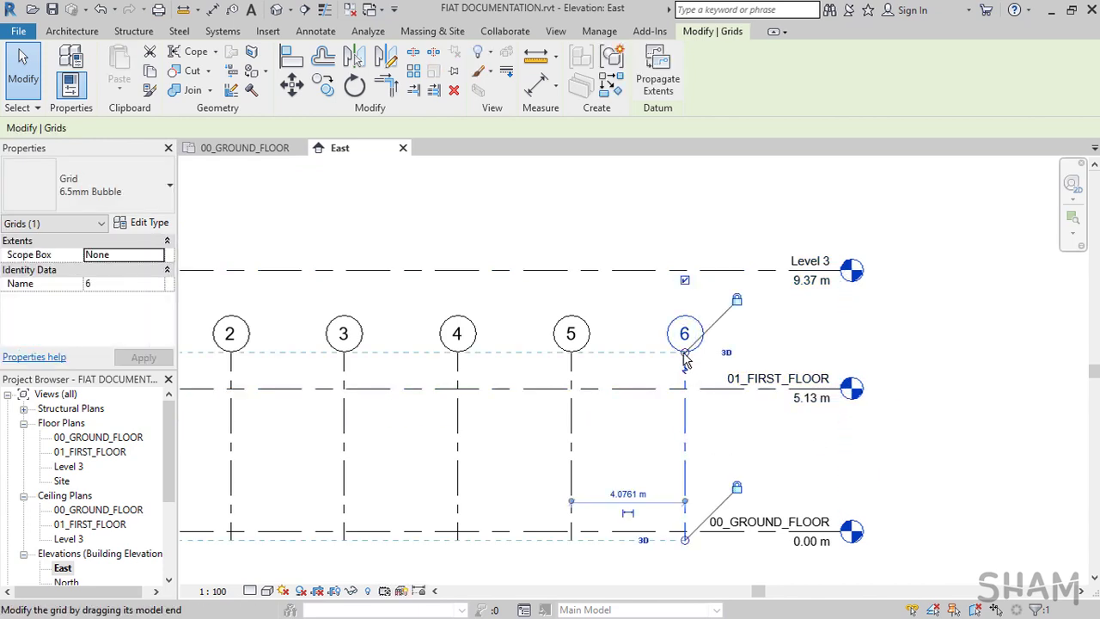
left_click_drag(684, 354, 684, 188)
key("Escape")
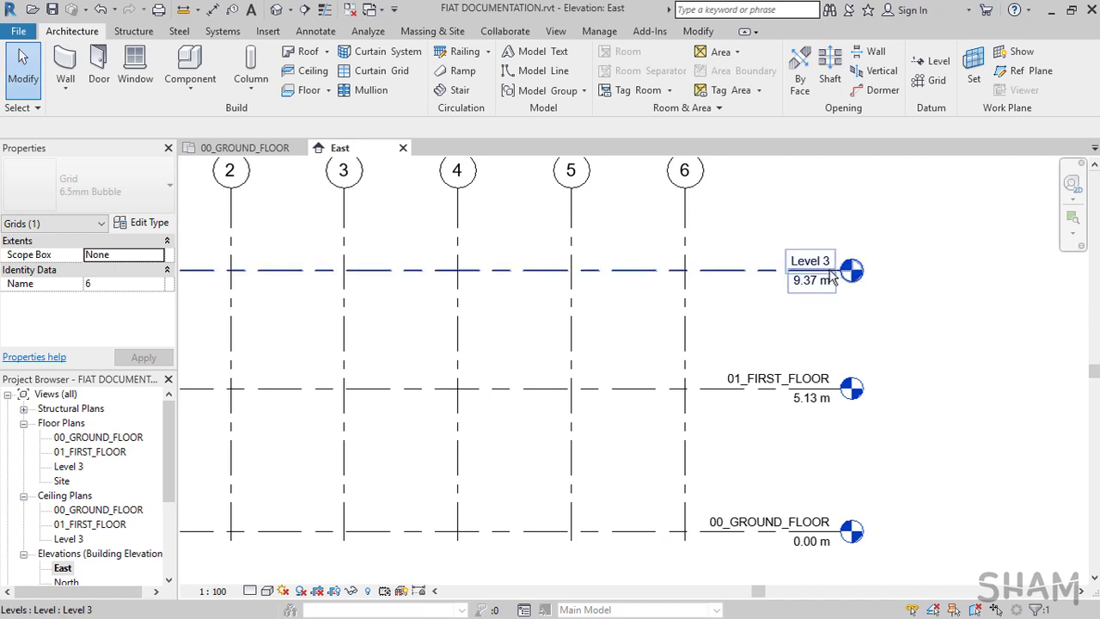
Step: Rename Level 3 as 02_ROOF_LEVEL and rename its corresponding views to match
left_click(823, 268)
left_click(820, 262)
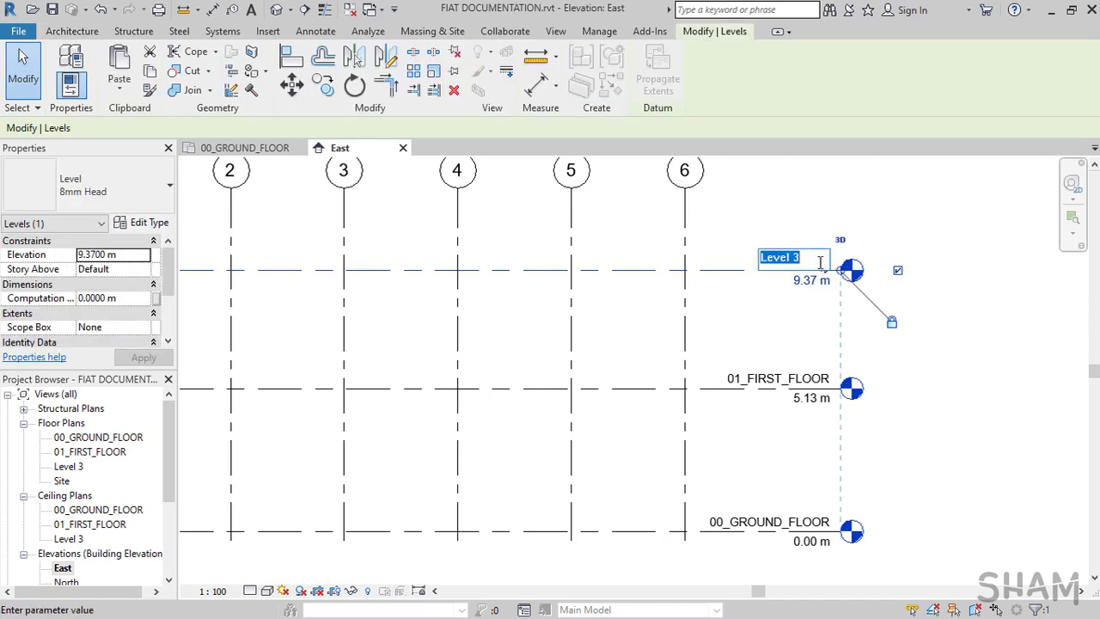
type("02_R")
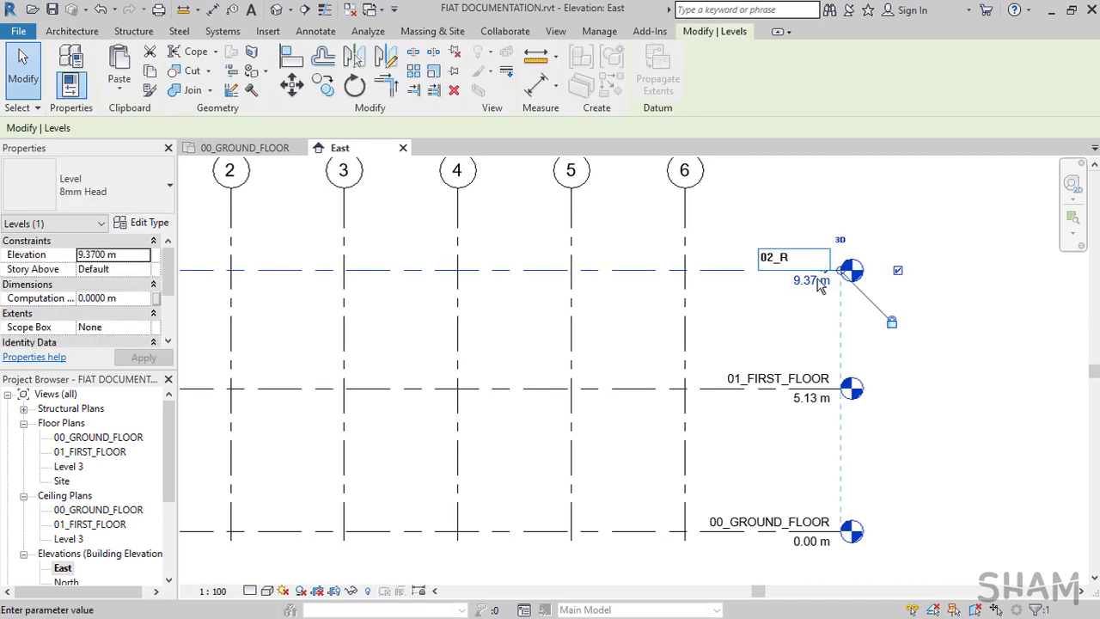
type("OOF_LEVEL")
key("Return")
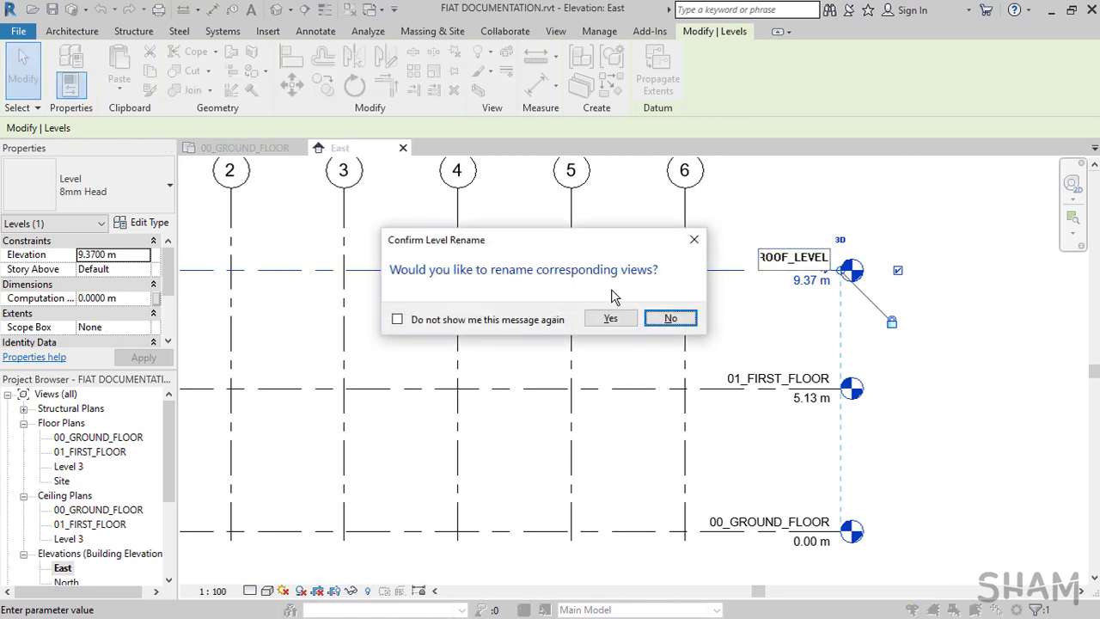
left_click(618, 319)
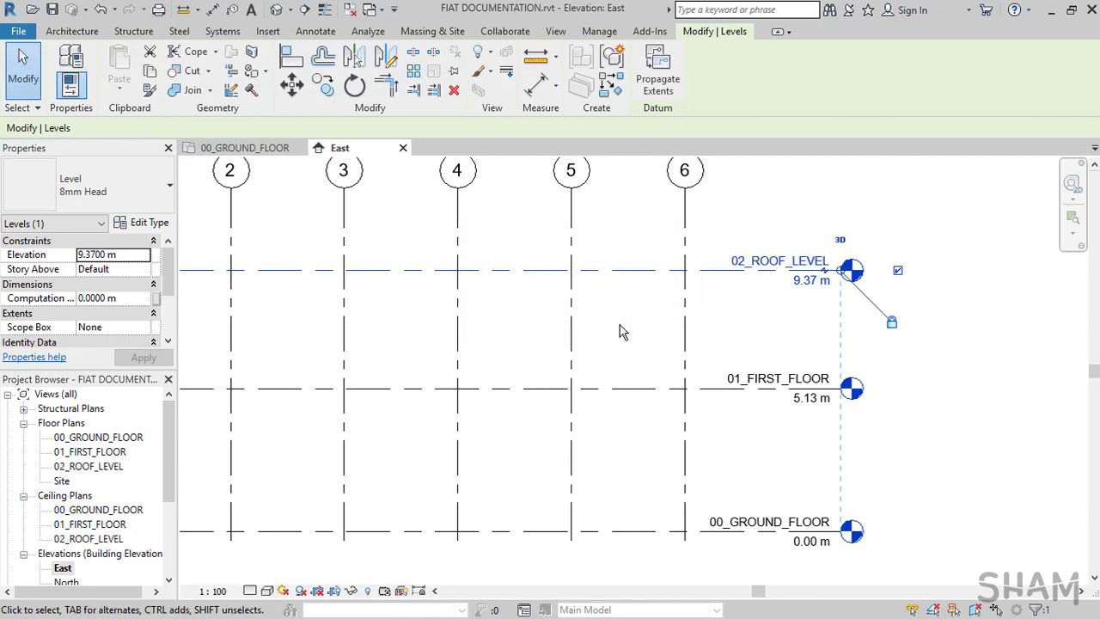
left_click(95, 470)
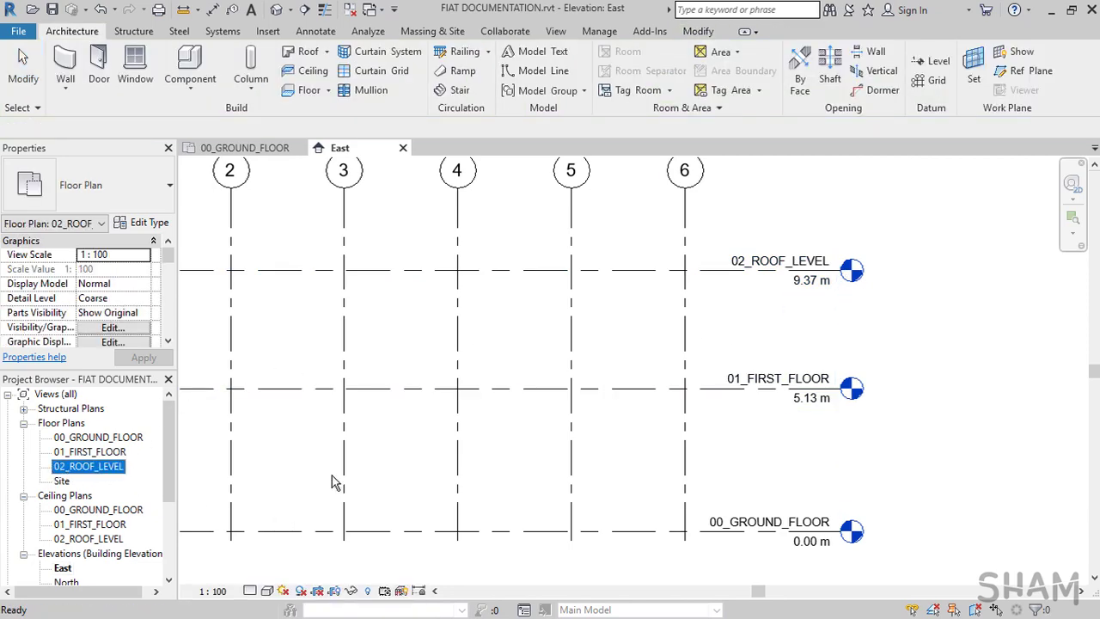
left_click(378, 269)
scroll(392, 345, "down", 1)
middle_click_drag(506, 336, 413, 397)
scroll(416, 395, "up", 1)
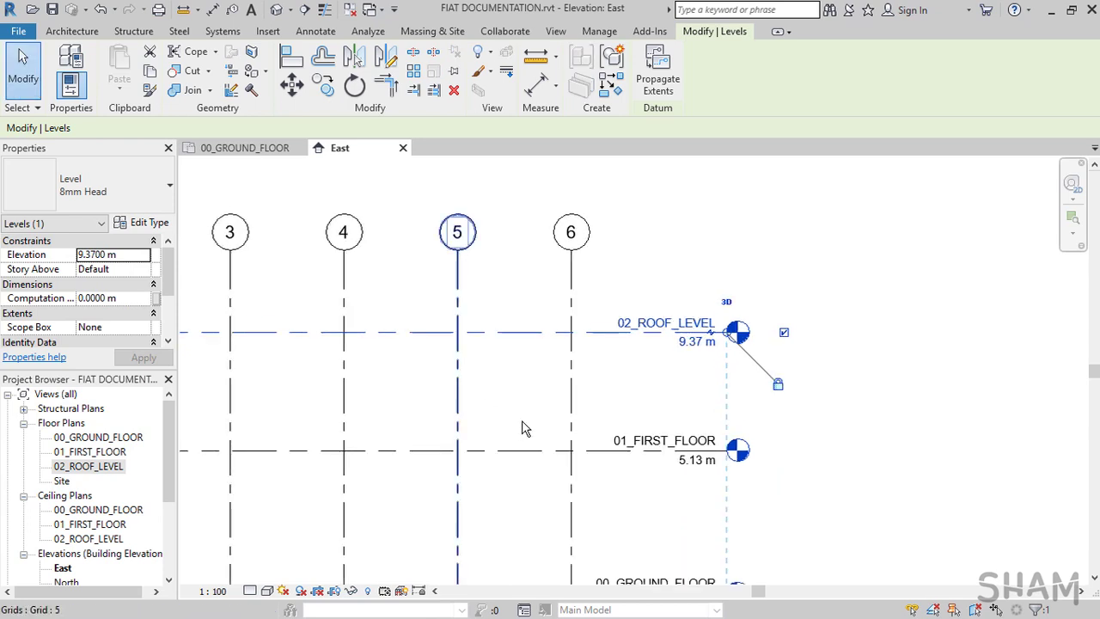
scroll(565, 344, "up", 2)
middle_click_drag(524, 428, 565, 373)
scroll(565, 343, "down", 1)
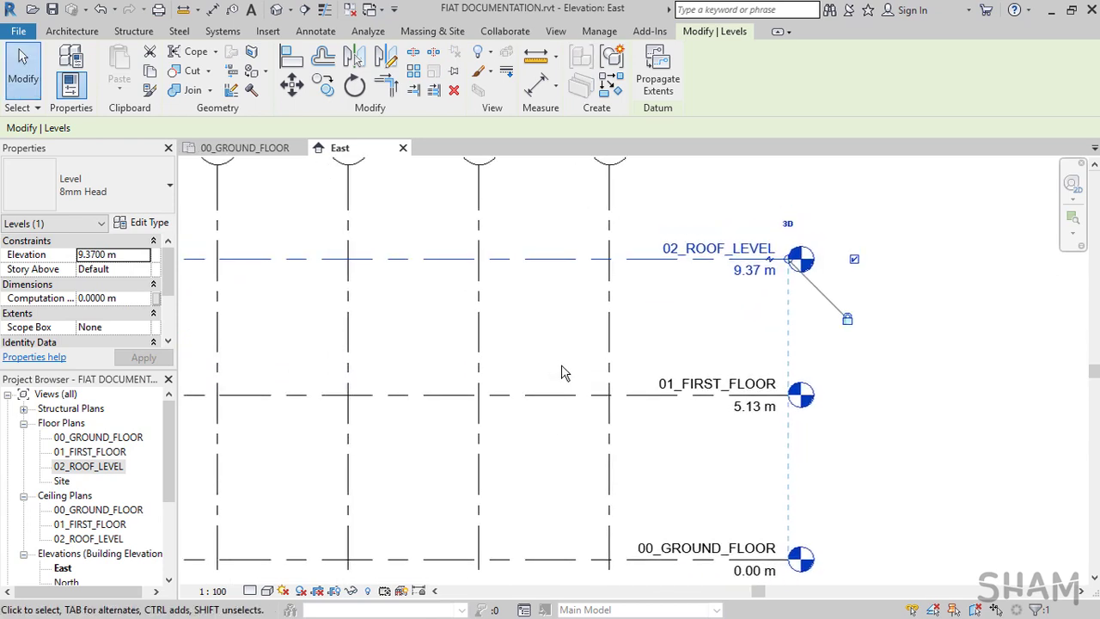
Step: Draw a short level about 1.4 m above 02_ROOF_LEVEL with plan view creation turned off
key("l")
key("l")
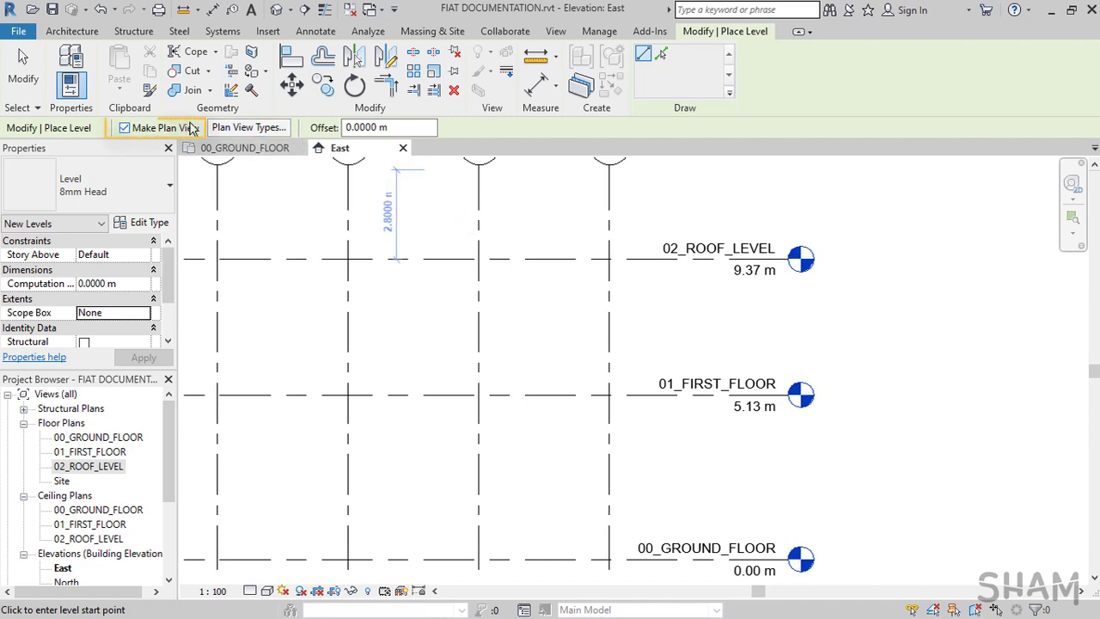
left_click(125, 128)
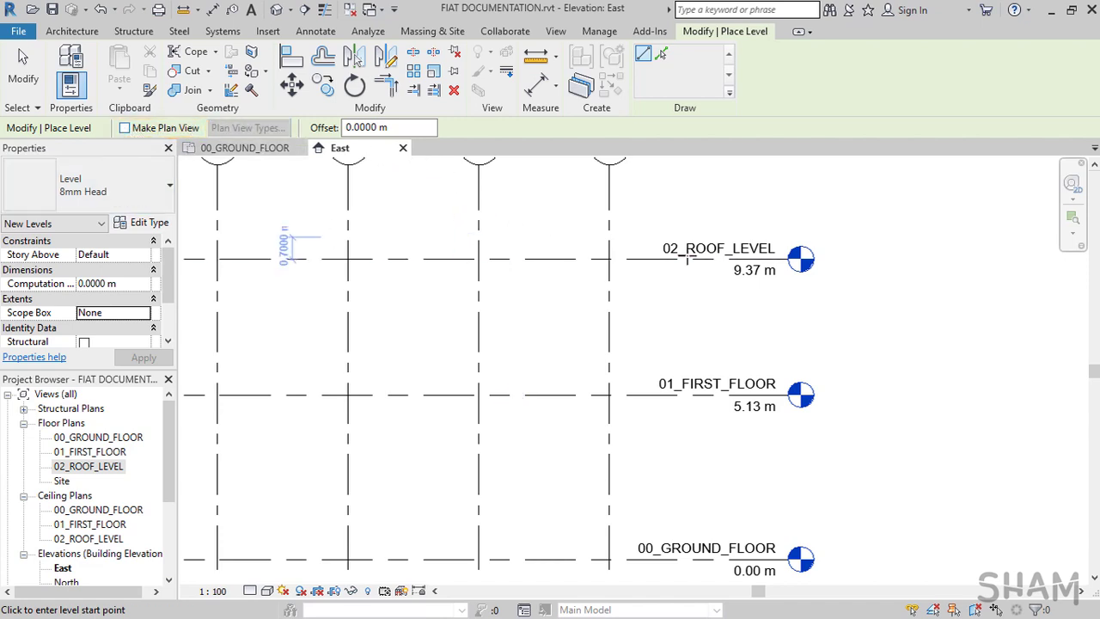
left_click(640, 214)
left_click(788, 214)
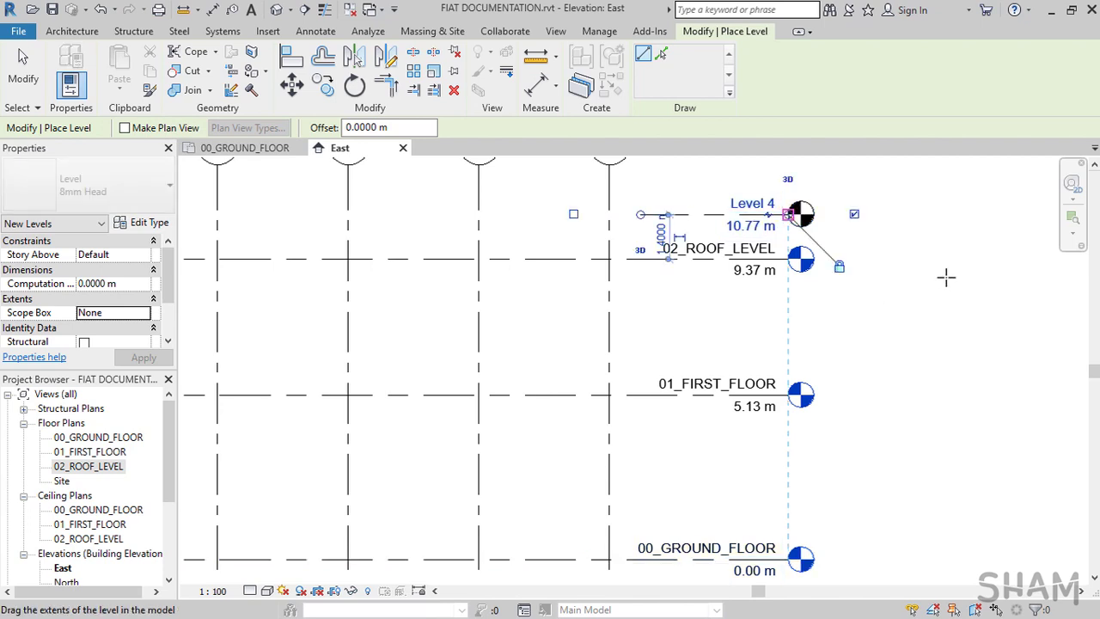
key("Escape")
key("Escape")
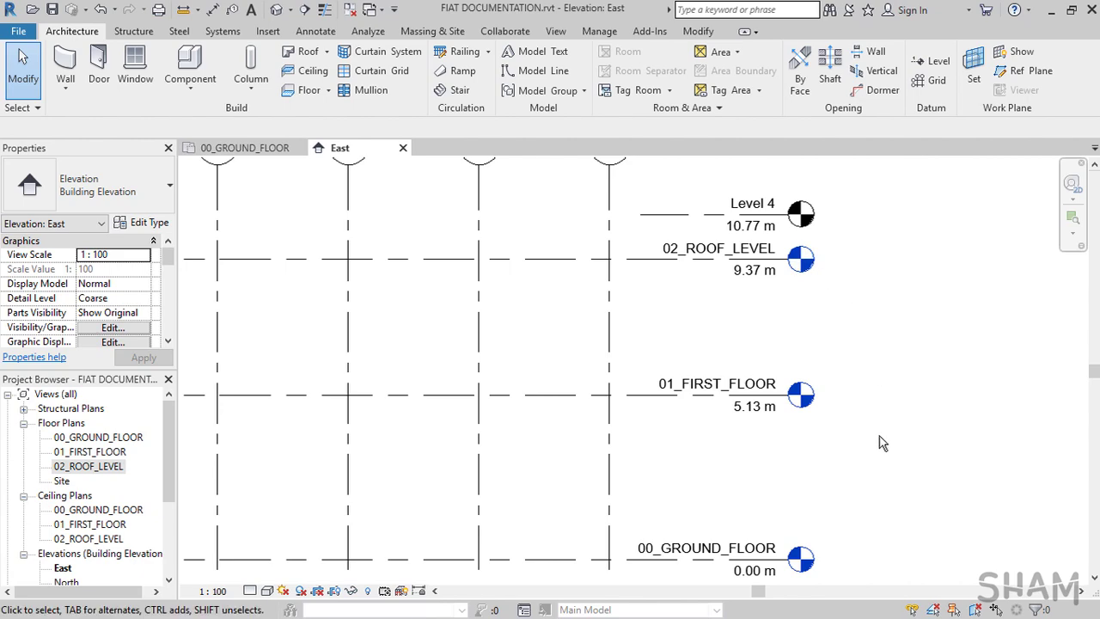
Step: Delete the short extra level above 02_ROOF_LEVEL
left_click(783, 202)
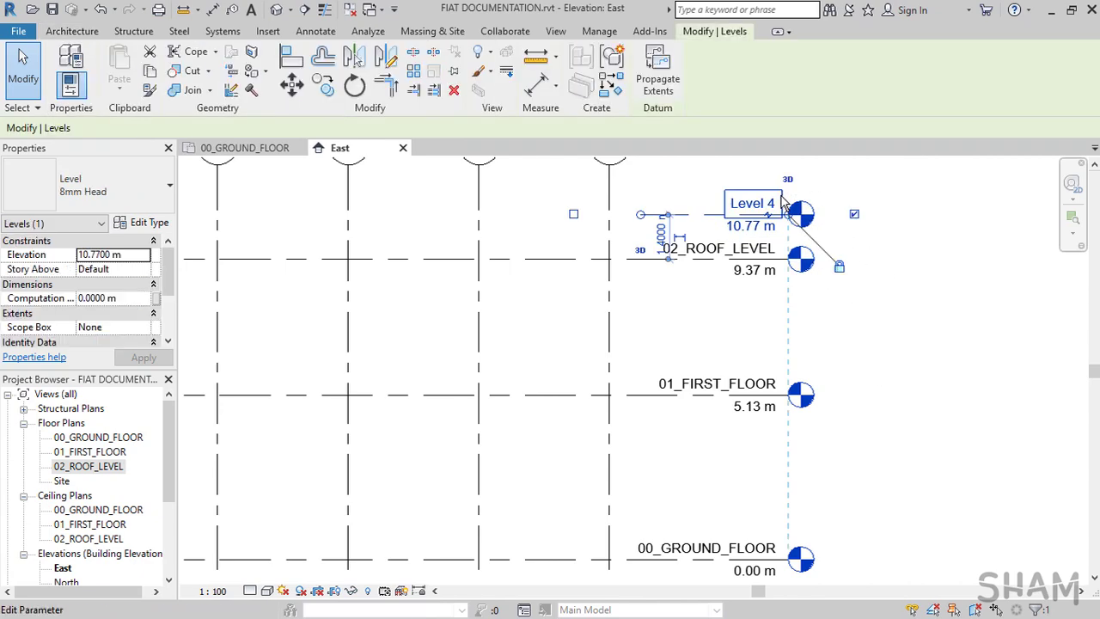
key("Delete")
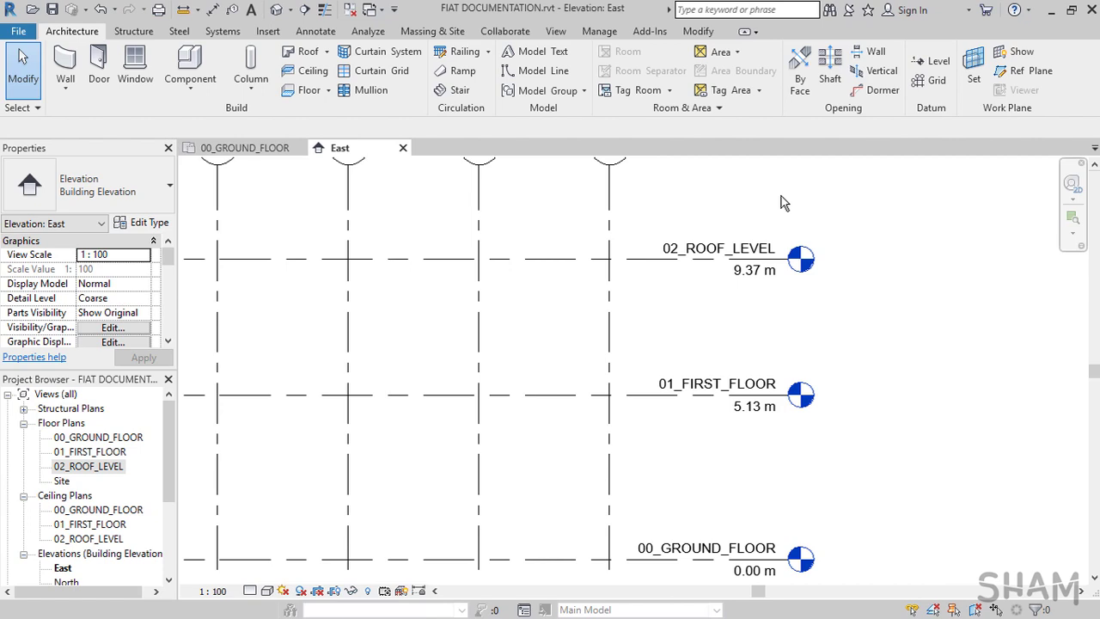
key("z")
key("f")
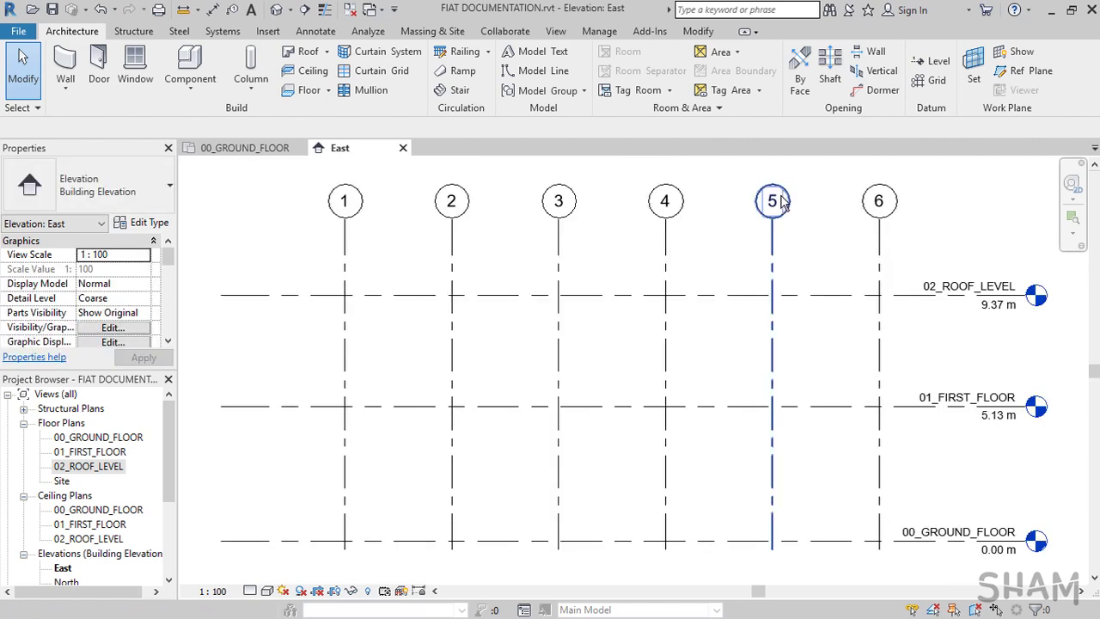